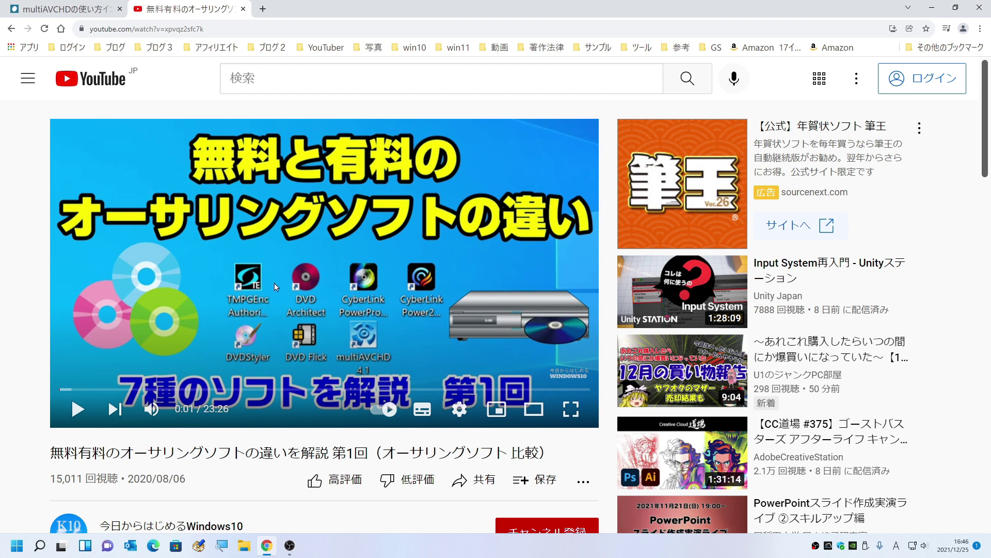
Step: Open the article multiAVCHDの使い方インストール編1回目 from page 2 of the blog's オーサリング・ライティング category
key(ctrl+Tab)
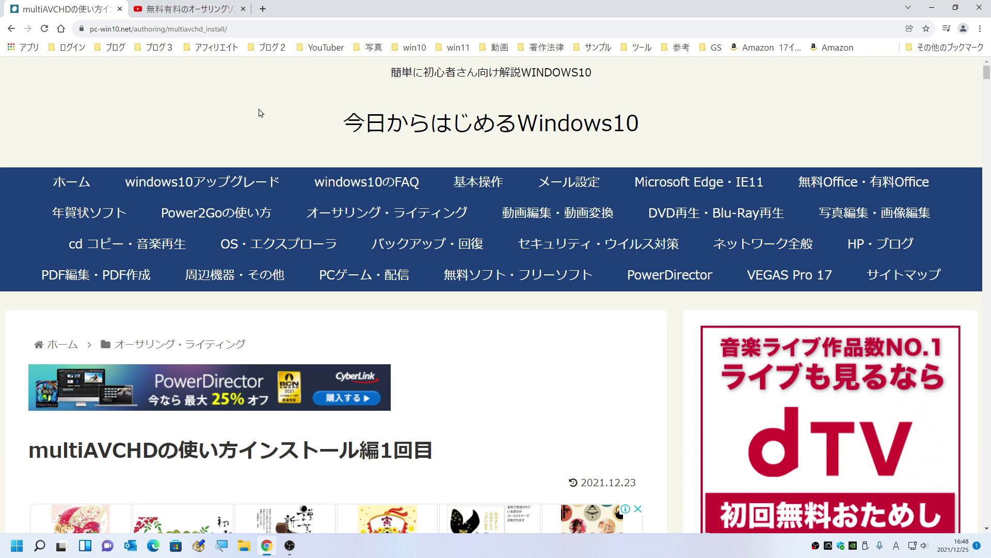
click(364, 217)
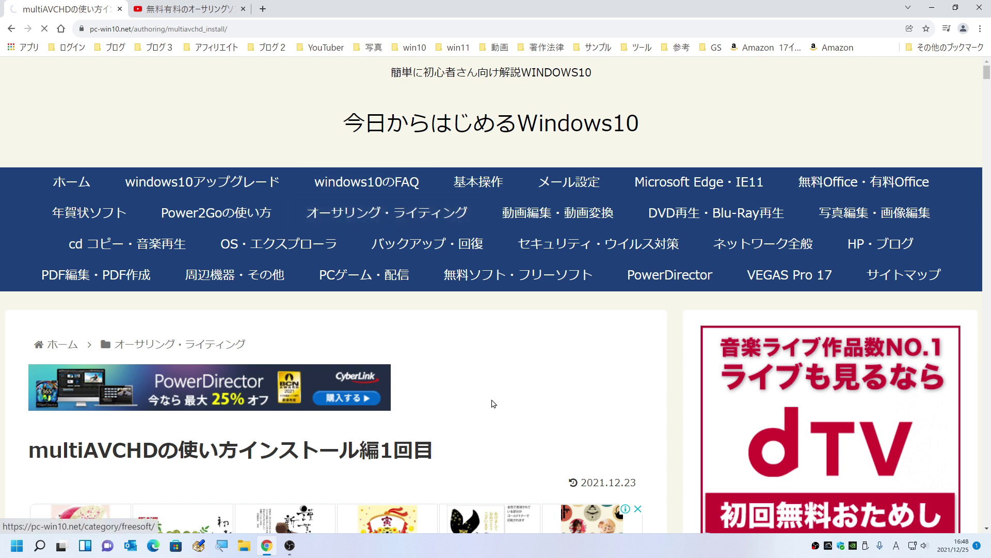
scroll(513, 381, down, 12)
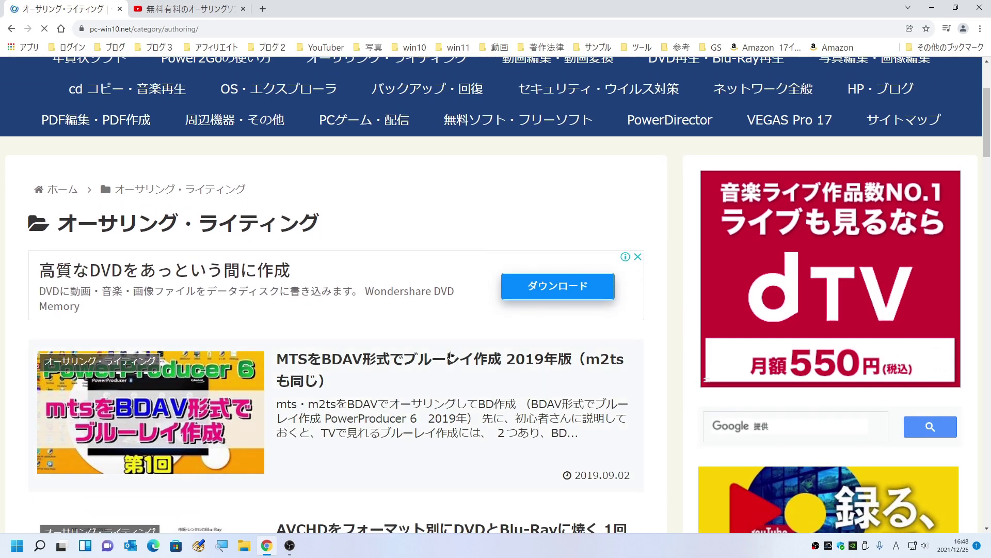
scroll(449, 338, down, 20)
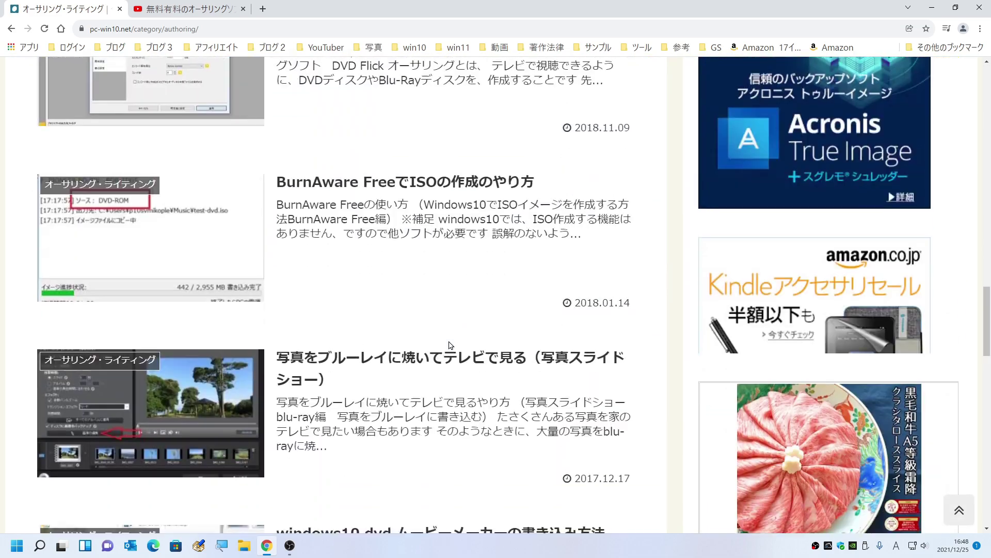
scroll(448, 342, down, 4)
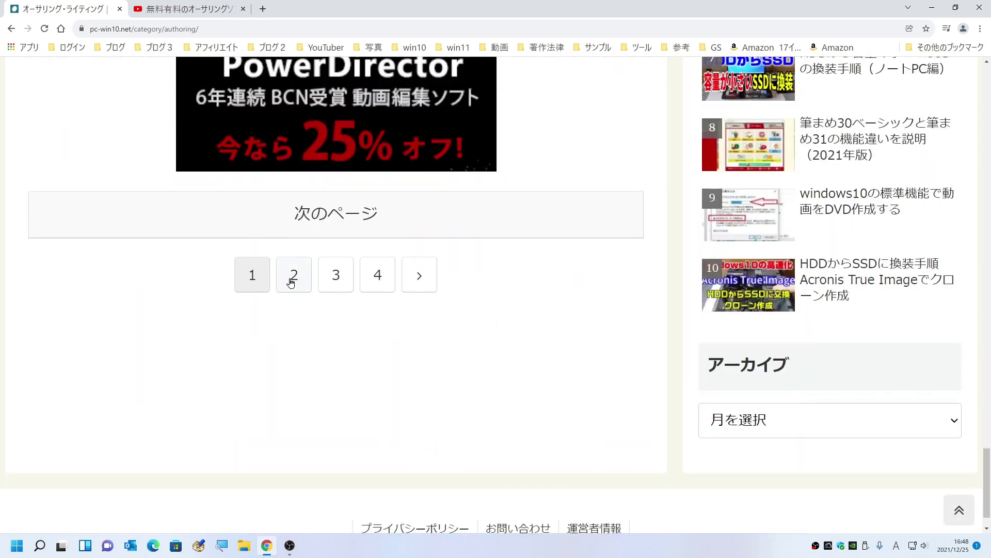
click(295, 276)
scroll(310, 274, down, 10)
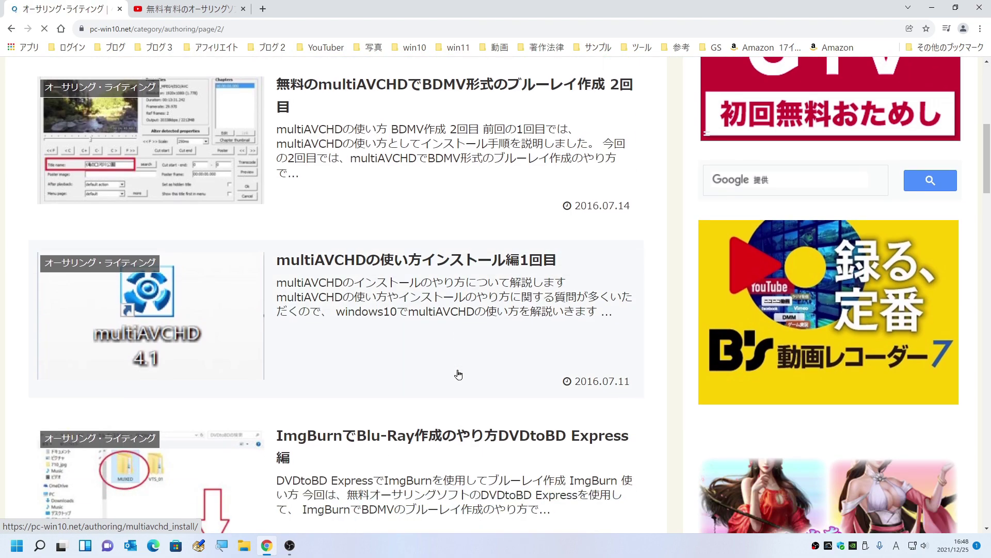
scroll(321, 266, up, 2)
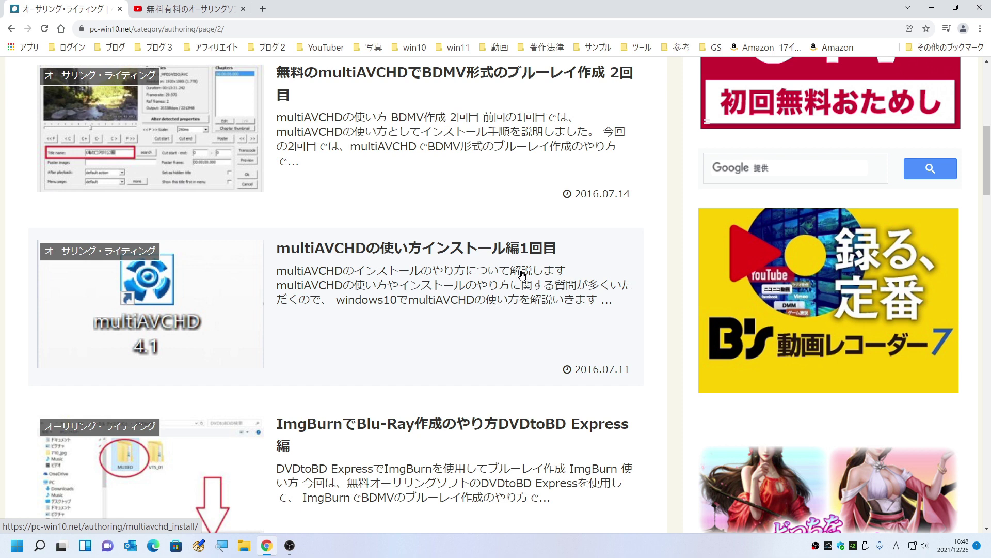
click(417, 294)
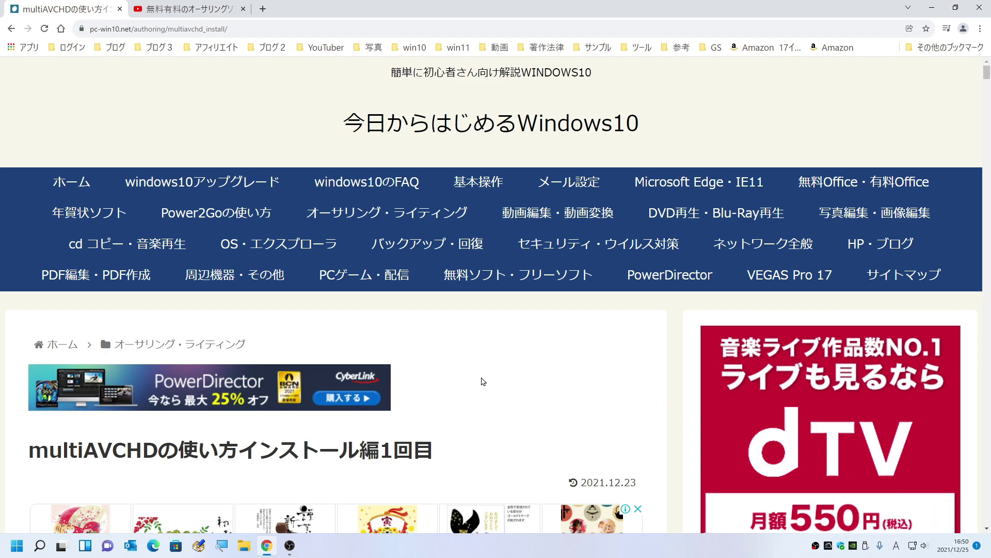
Step: Read the article's section on the two installation patterns, highlighting its heading
scroll(509, 384, down, 20)
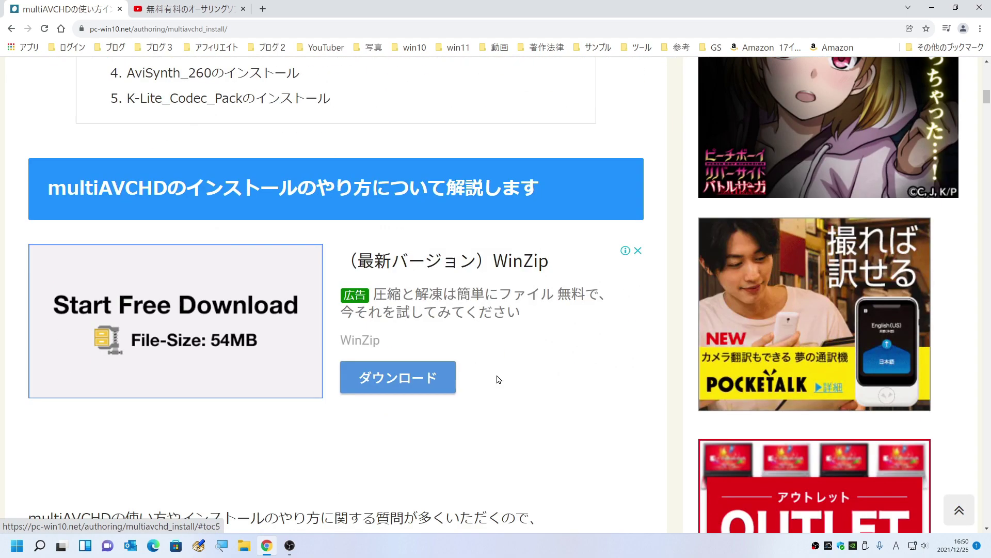
scroll(496, 382, down, 13)
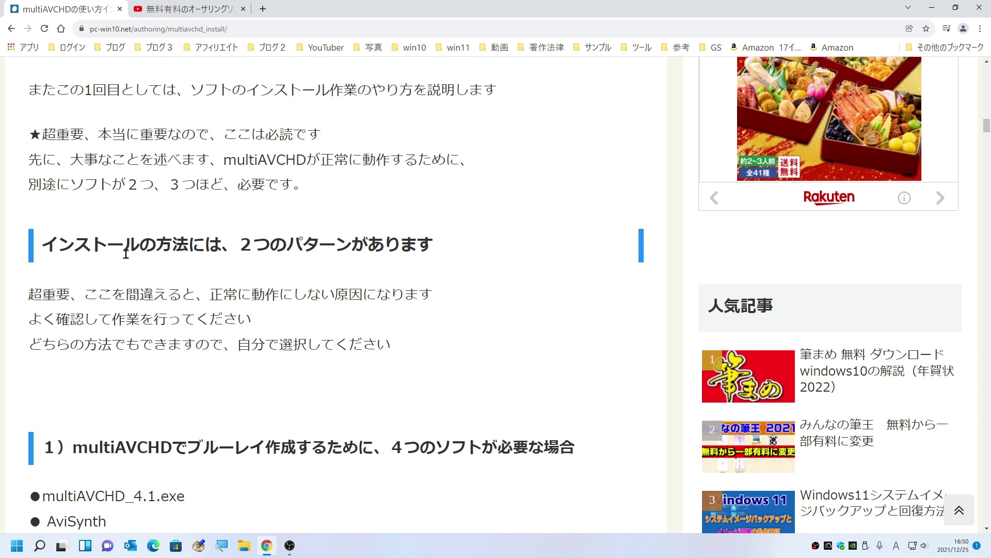
drag(44, 238, 435, 251)
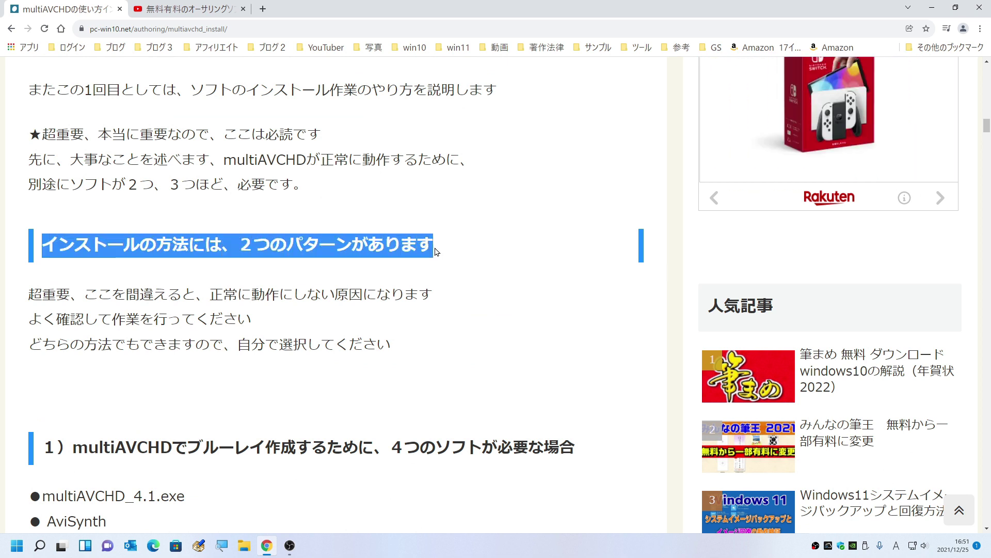
click(281, 274)
drag(242, 246, 442, 263)
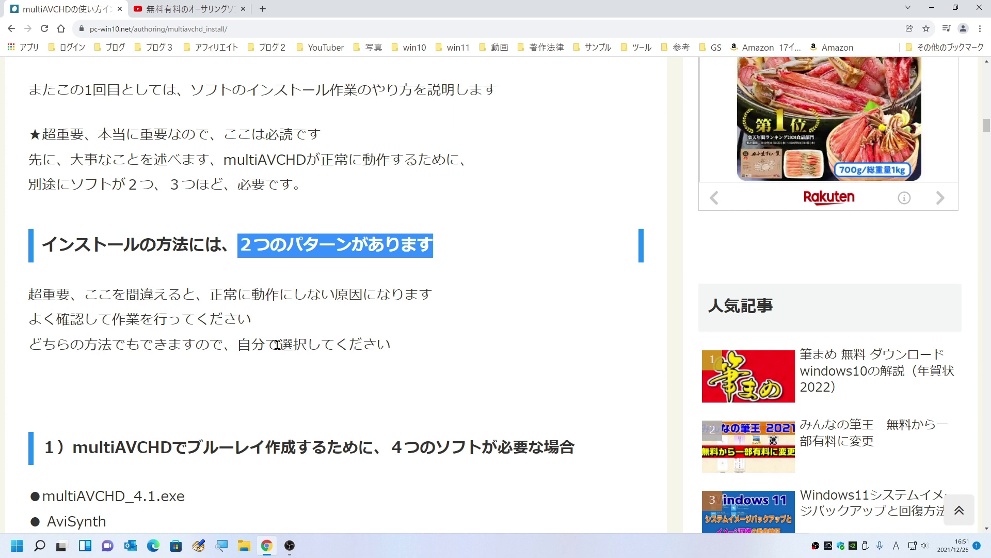
click(309, 341)
Step: Review the four programs listed under pattern 1 for creating Blu-rays with multiAVCHD
scroll(300, 372, down, 3)
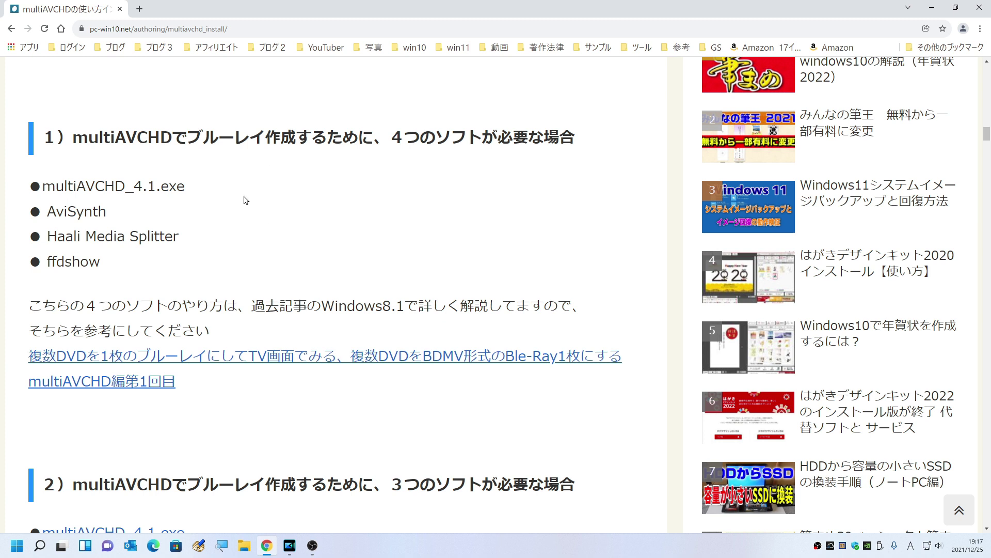
drag(41, 138, 542, 162)
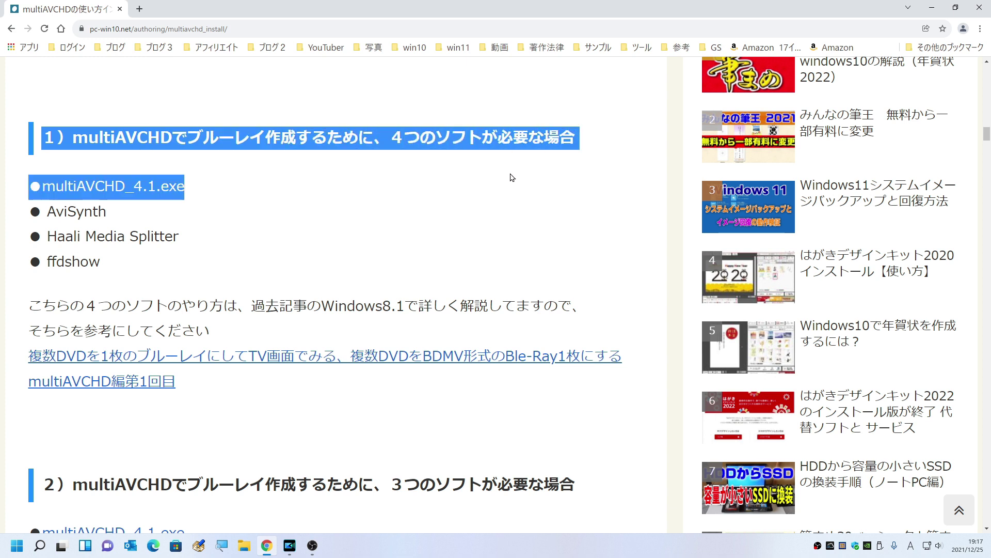
drag(266, 193, 51, 187)
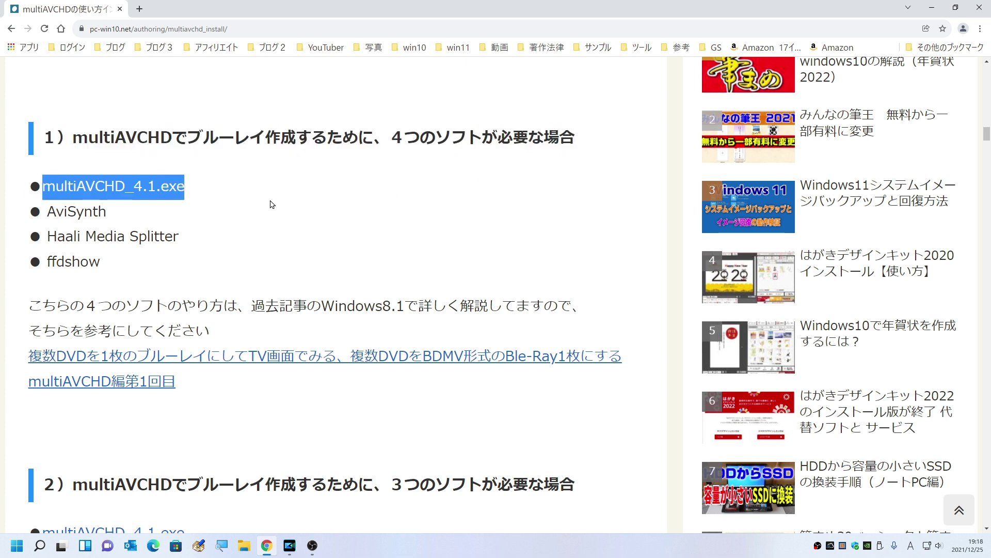
drag(135, 271, 39, 218)
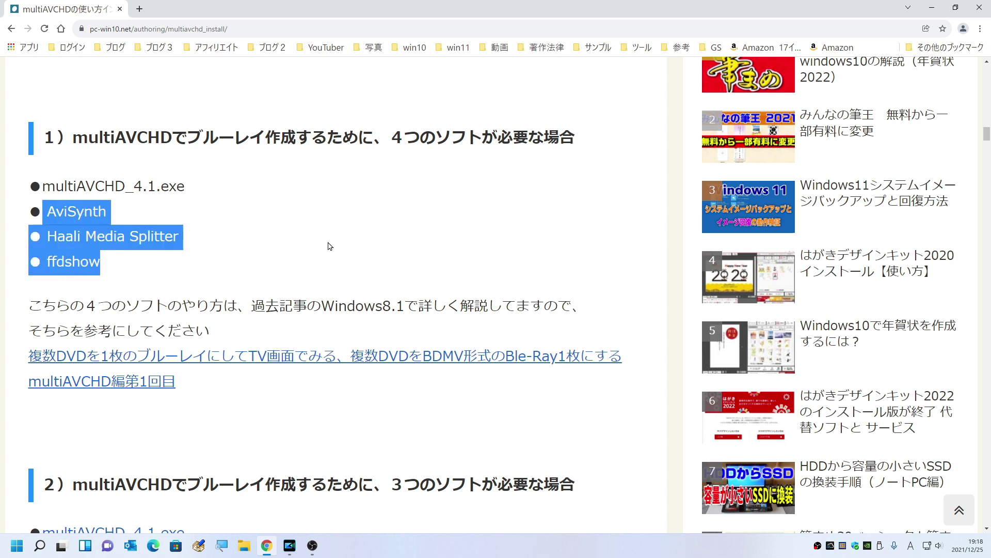
click(305, 243)
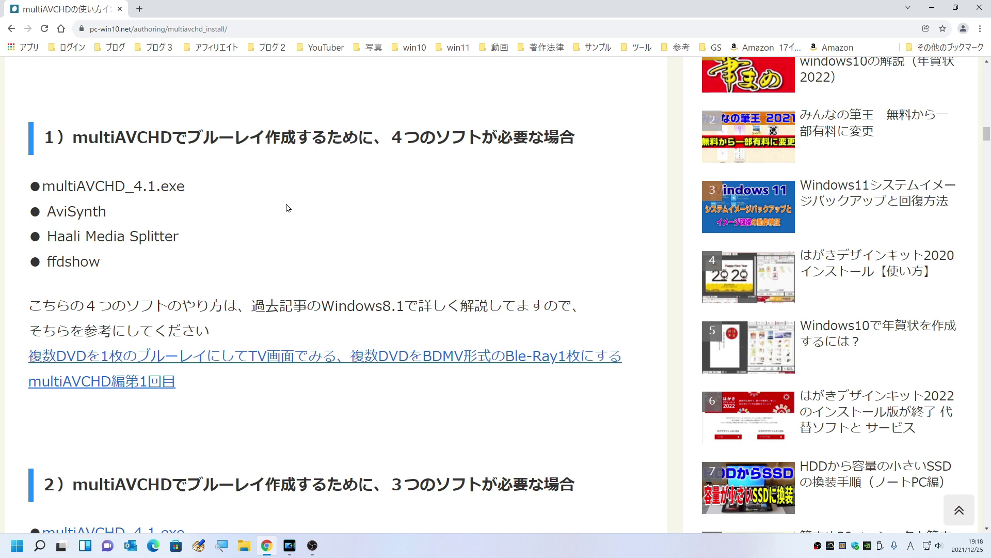
Step: Review the three programs listed under pattern 2 and highlight that section's heading
scroll(287, 207, down, 7)
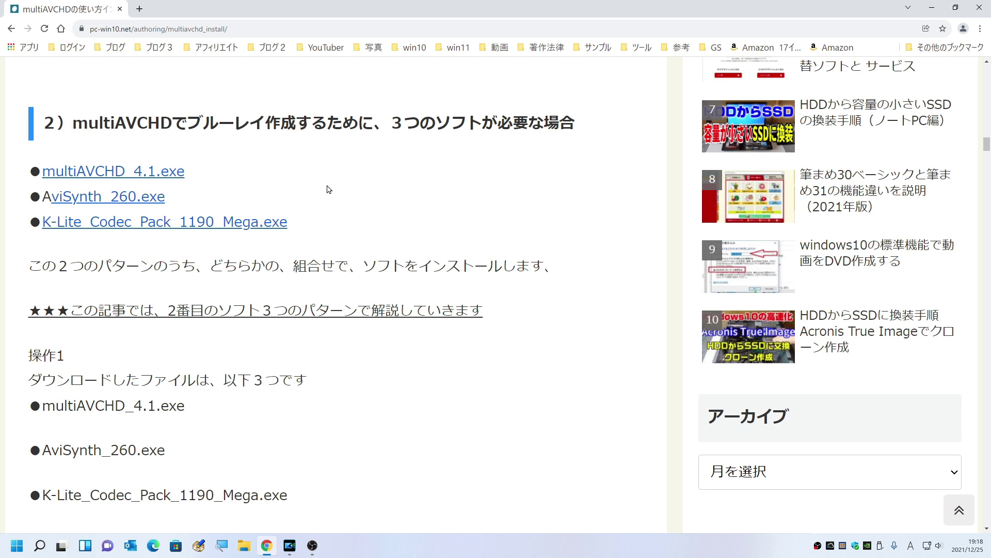
drag(190, 175, 40, 174)
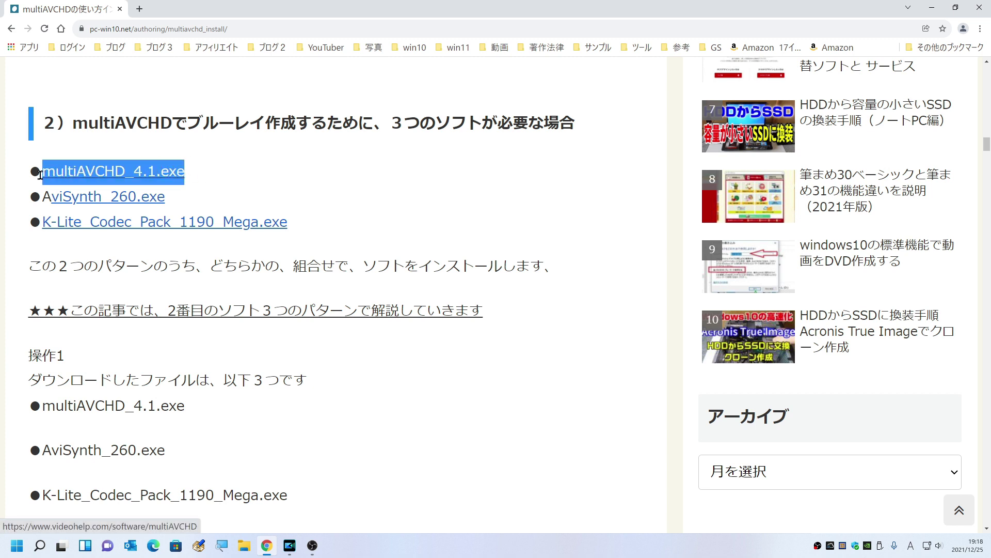
click(348, 230)
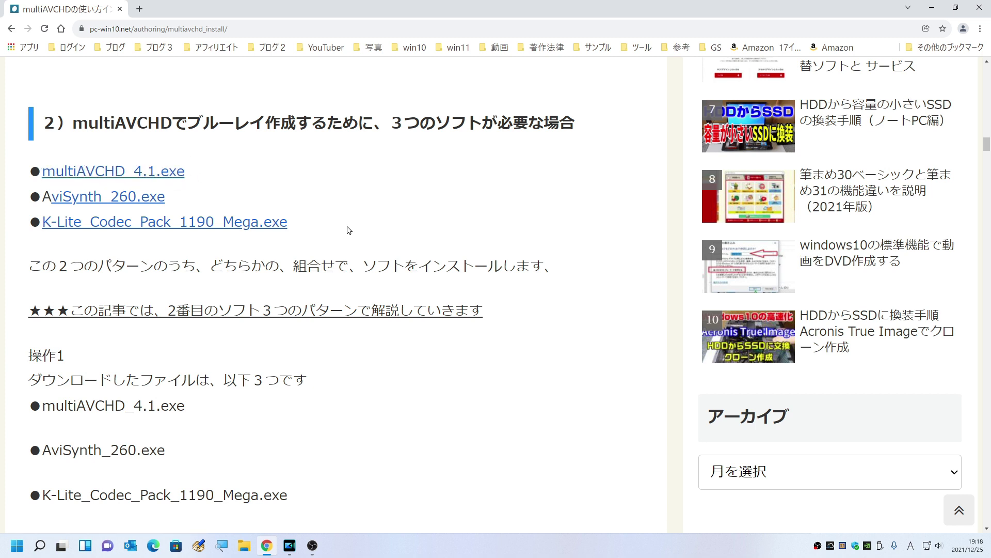
drag(324, 232, 51, 197)
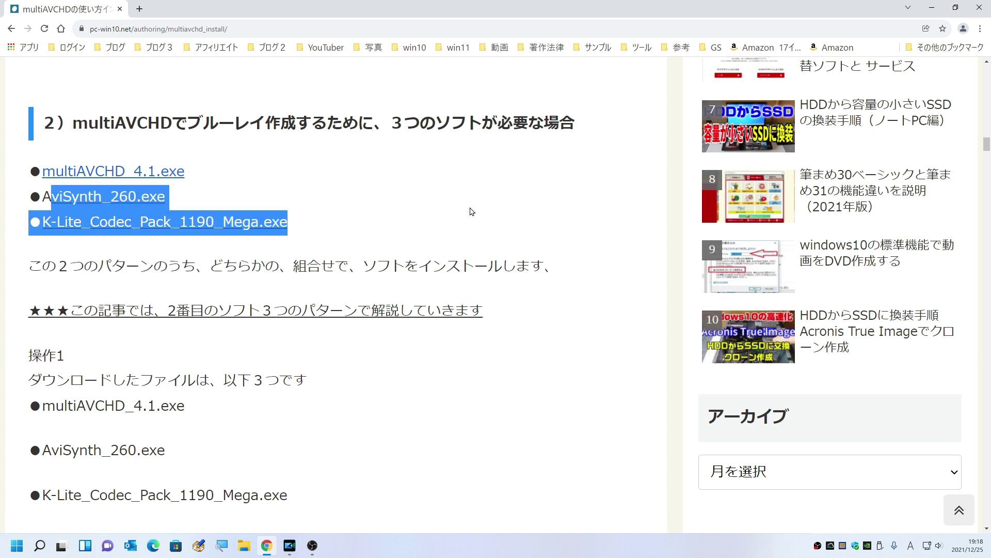
click(315, 186)
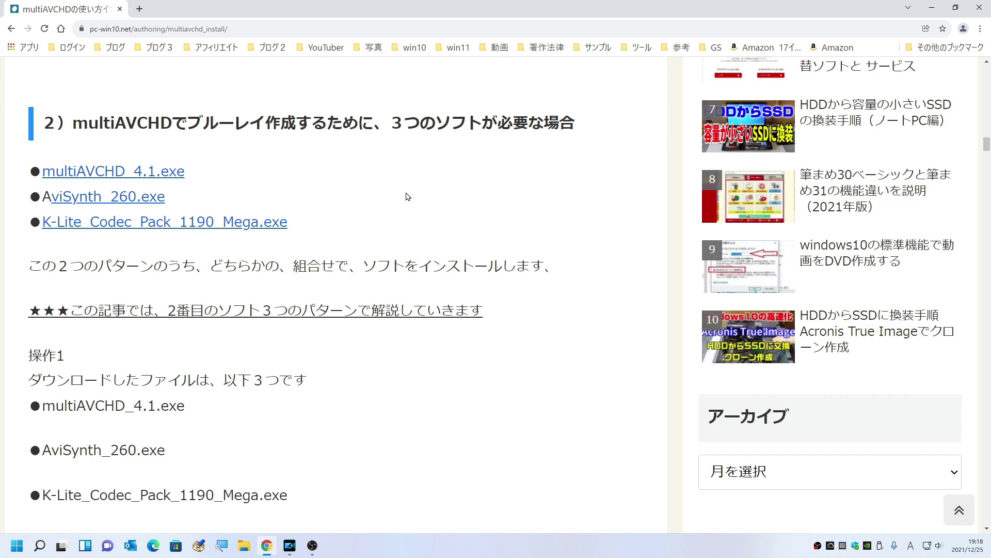
scroll(369, 241, up, 5)
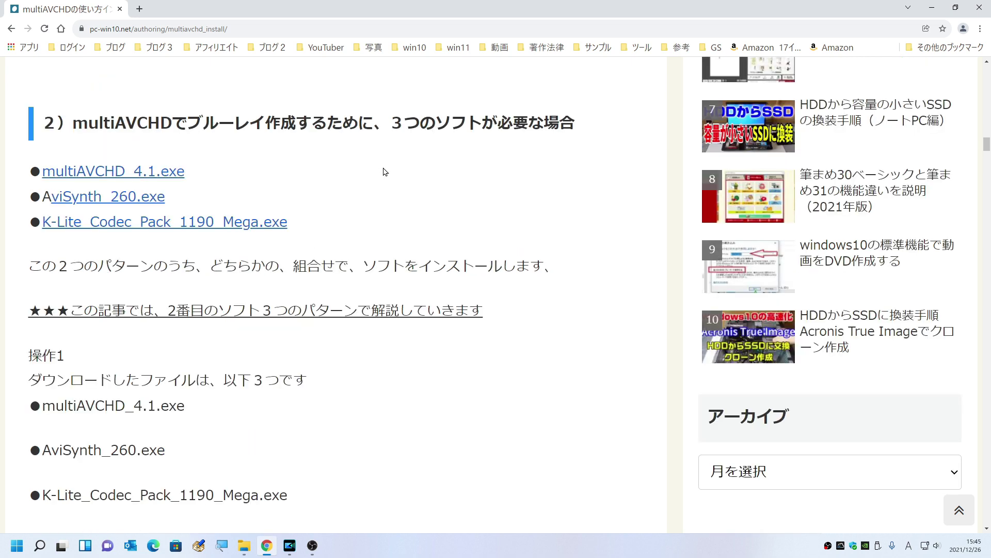
drag(44, 123, 594, 147)
click(386, 165)
drag(43, 123, 358, 123)
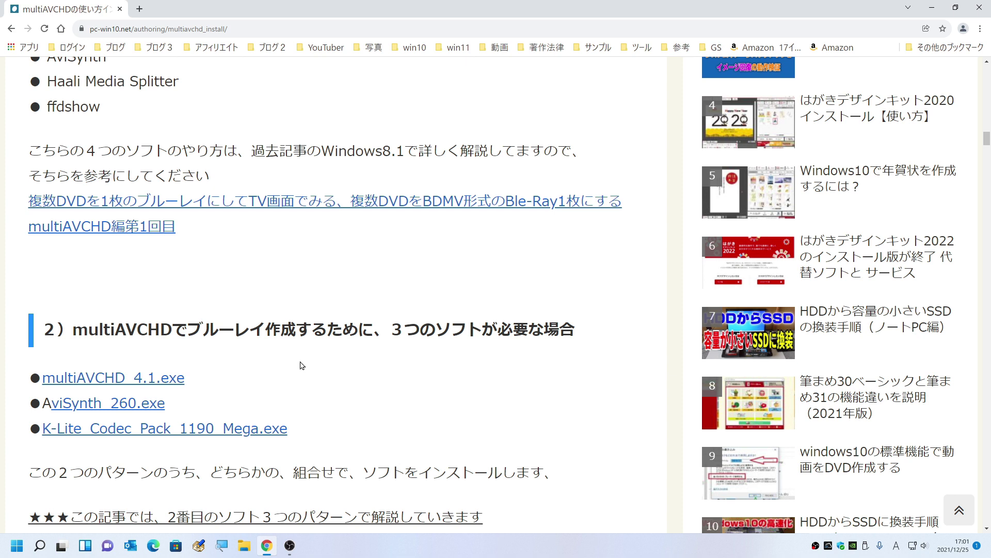
Step: Download multiAVCHD 4.1.771 from the VideoHelp page linked under pattern 2, check its release date, and close that page
click(149, 384)
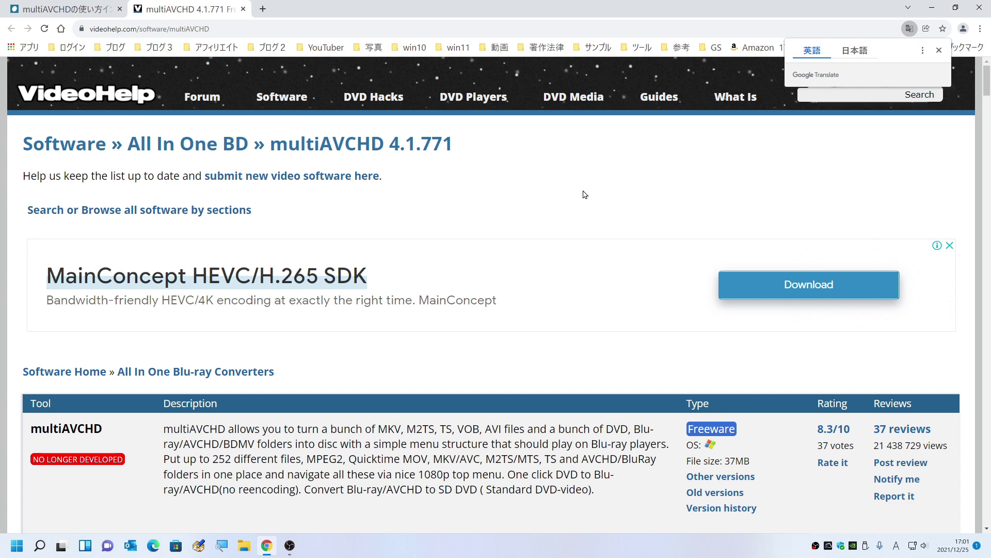
scroll(548, 219, down, 5)
drag(225, 275, 327, 277)
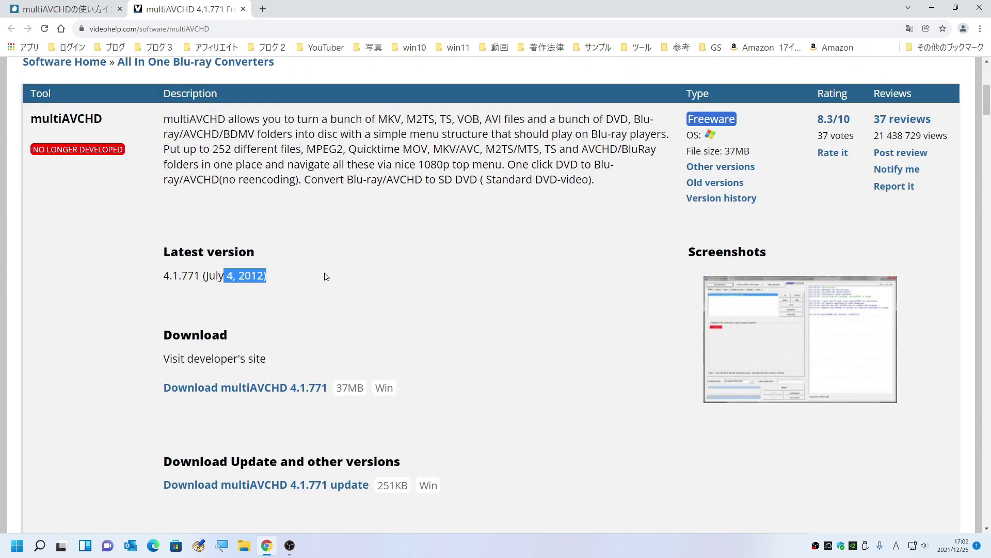
click(272, 289)
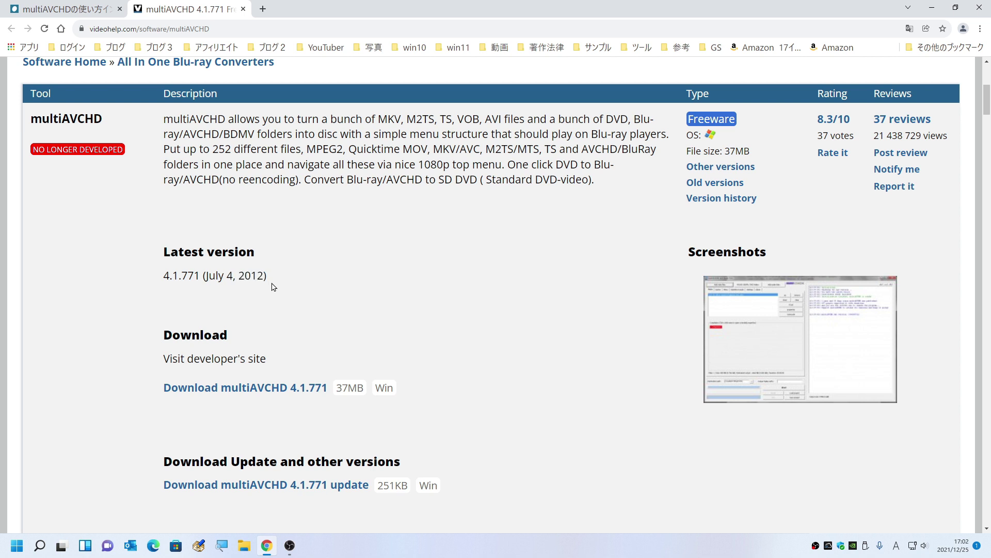
drag(268, 275, 219, 275)
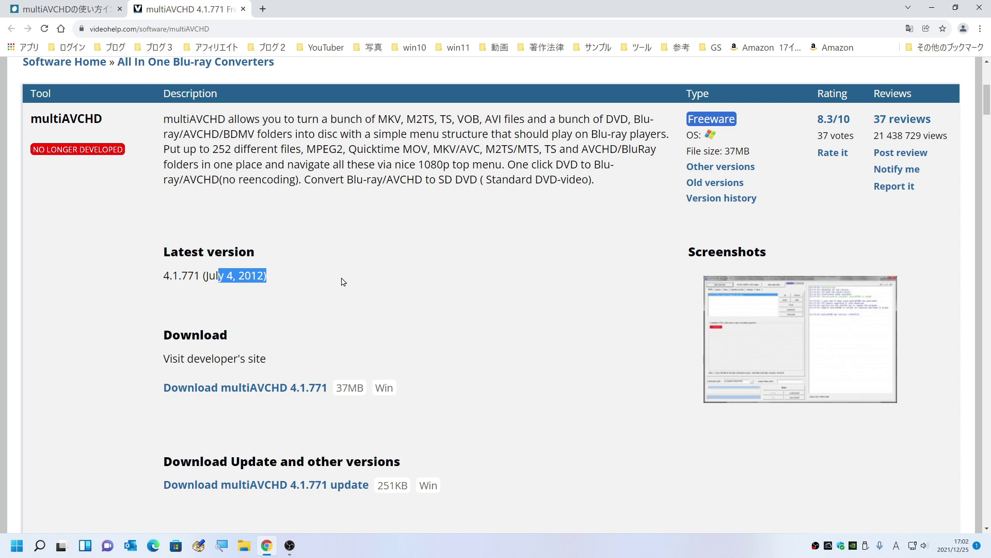
click(330, 288)
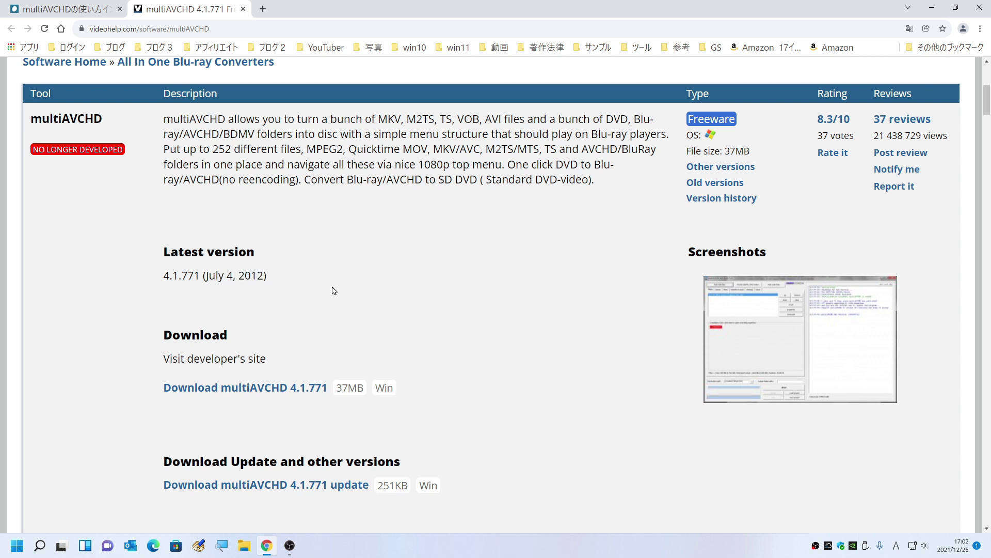
click(220, 391)
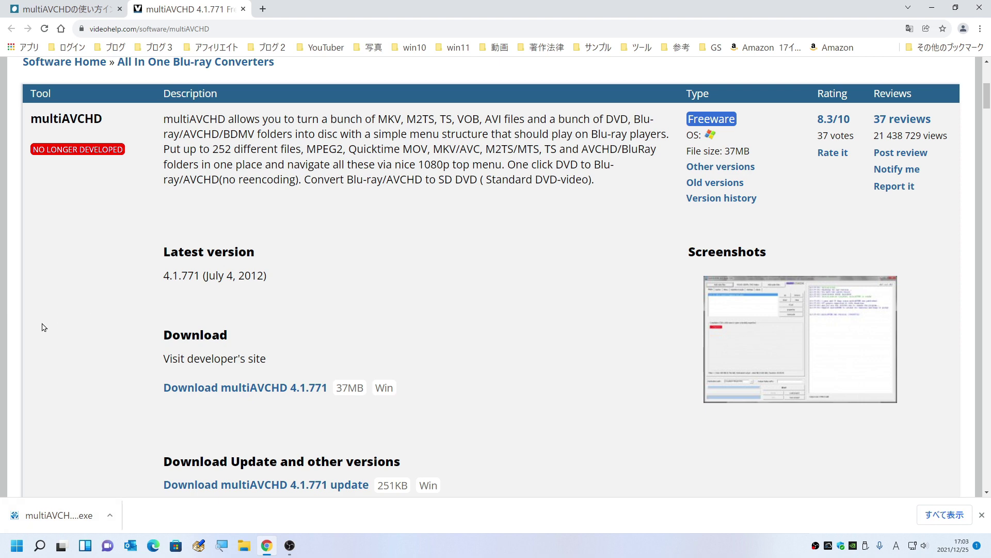
click(244, 9)
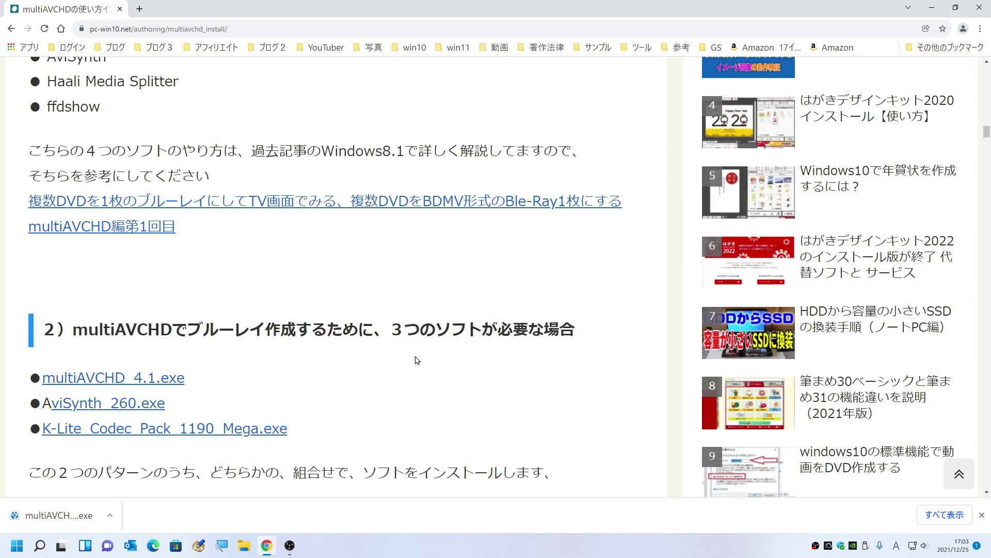
Step: Follow the article's AviSynth link to SourceForge and download AviSynth_260.exe from the AviSynth 2.6.0 files
click(93, 408)
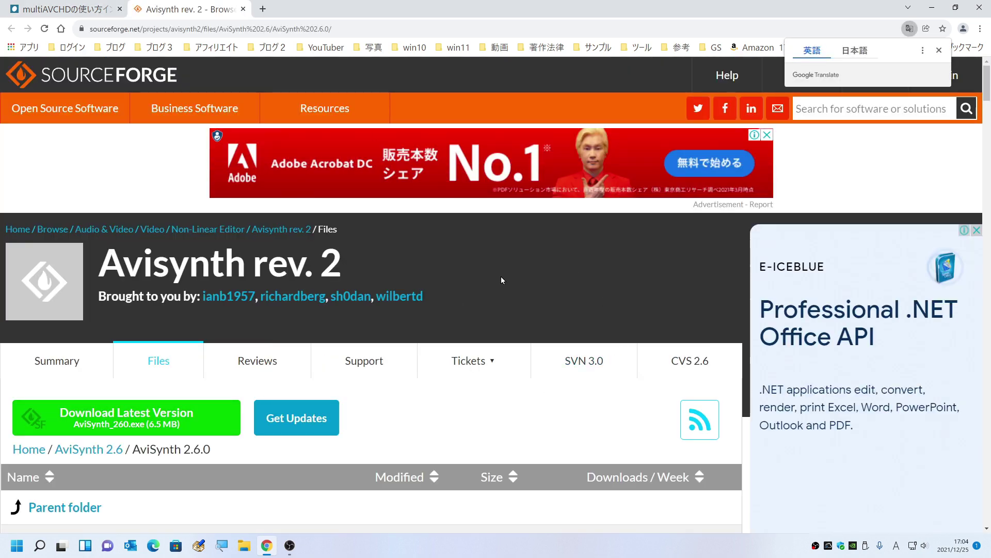
scroll(472, 275, down, 7)
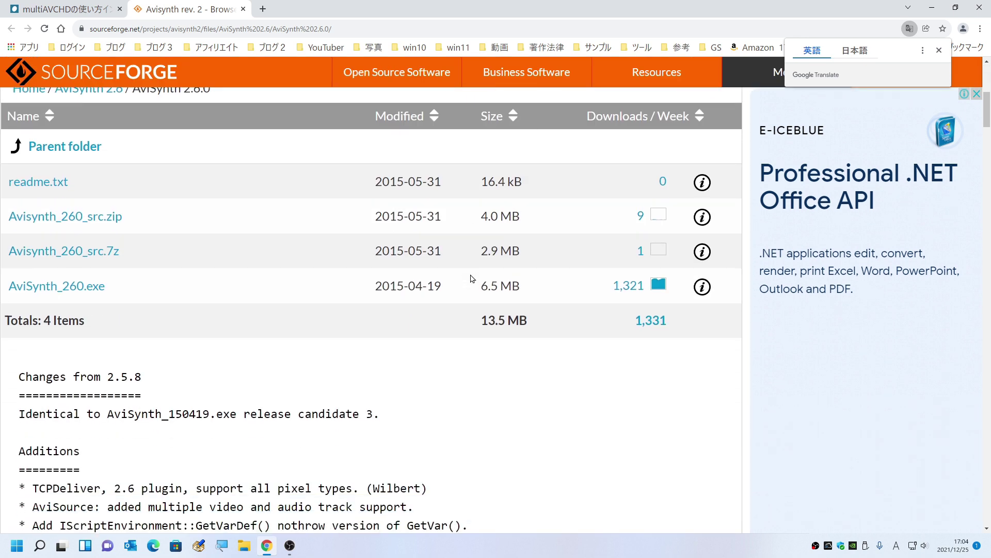
scroll(472, 278, down, 1)
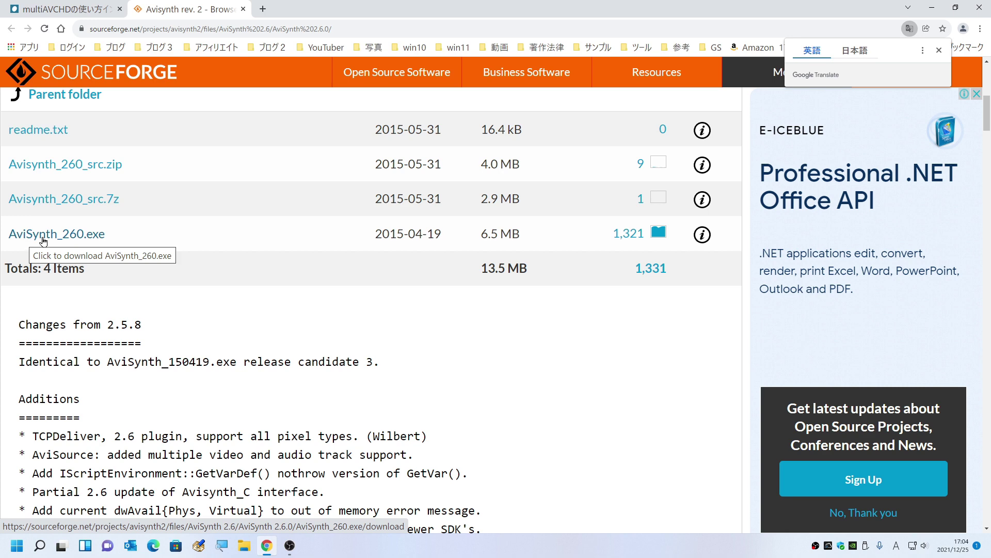
click(91, 241)
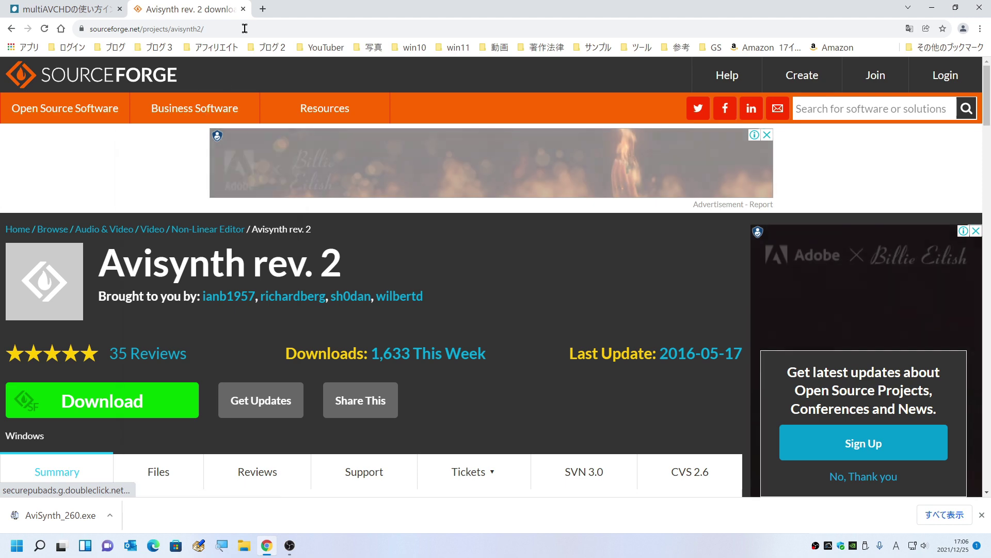
Step: Download K-Lite Codec Pack 16.6.5 Basic from Server 1 of the Codec Guide site linked in the article, and close the browser
click(243, 9)
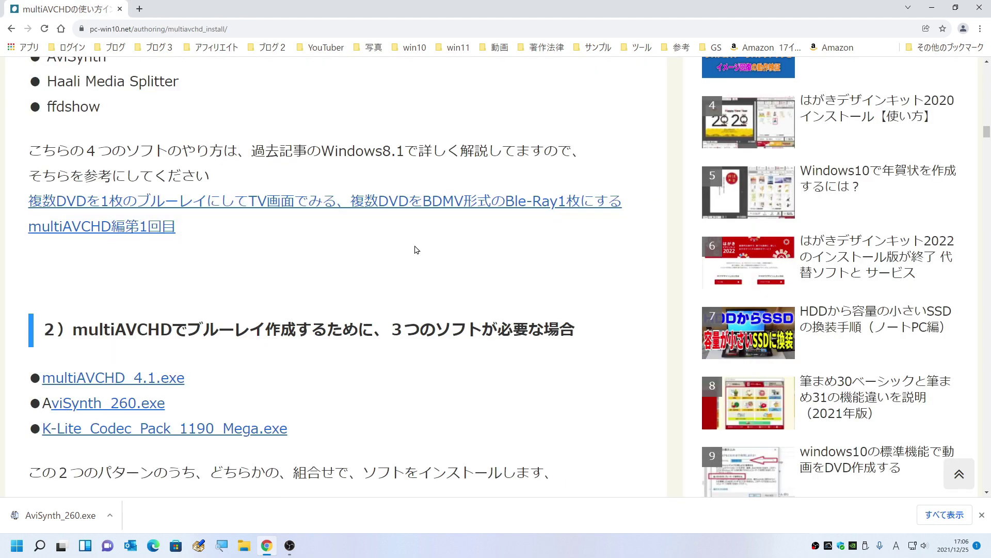
click(127, 433)
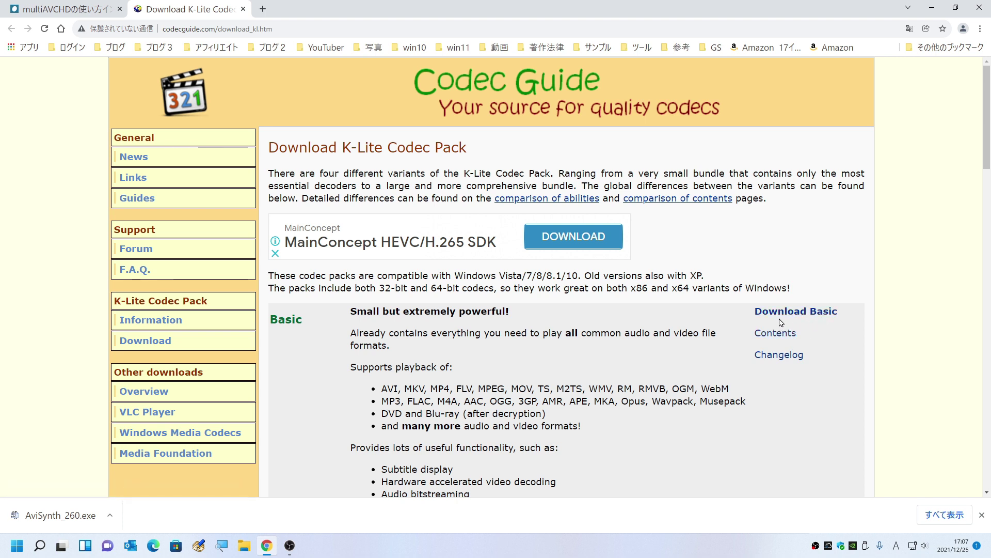
click(818, 315)
scroll(609, 372, down, 4)
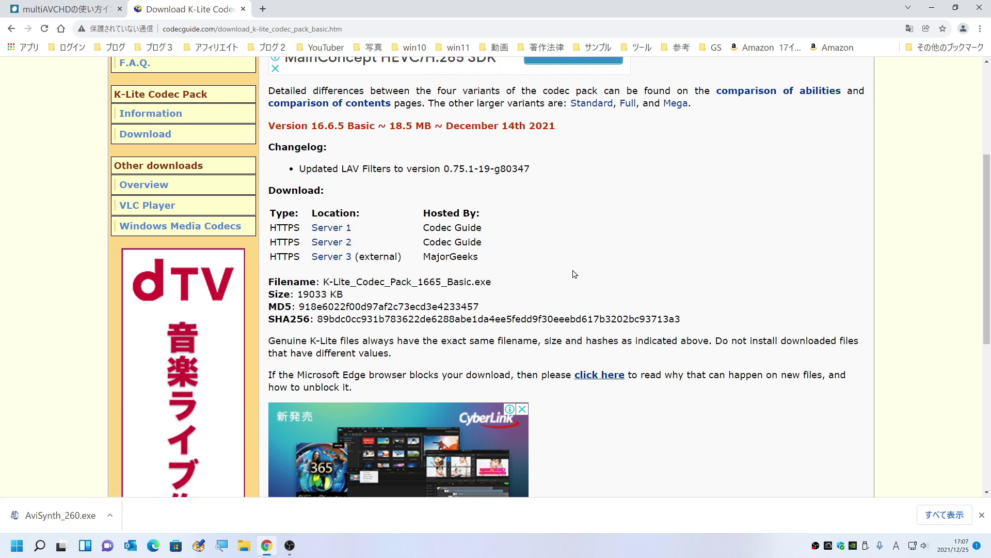
click(325, 232)
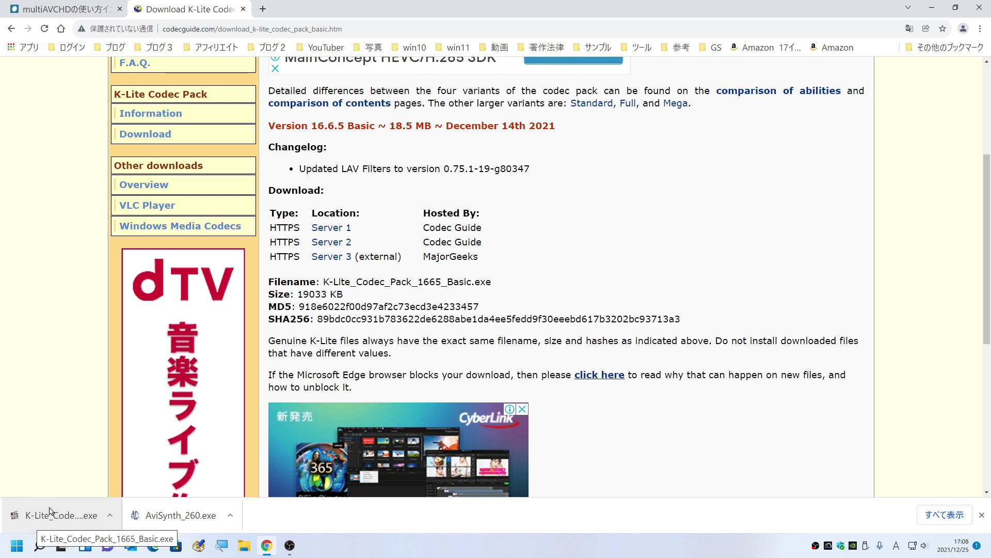
click(244, 9)
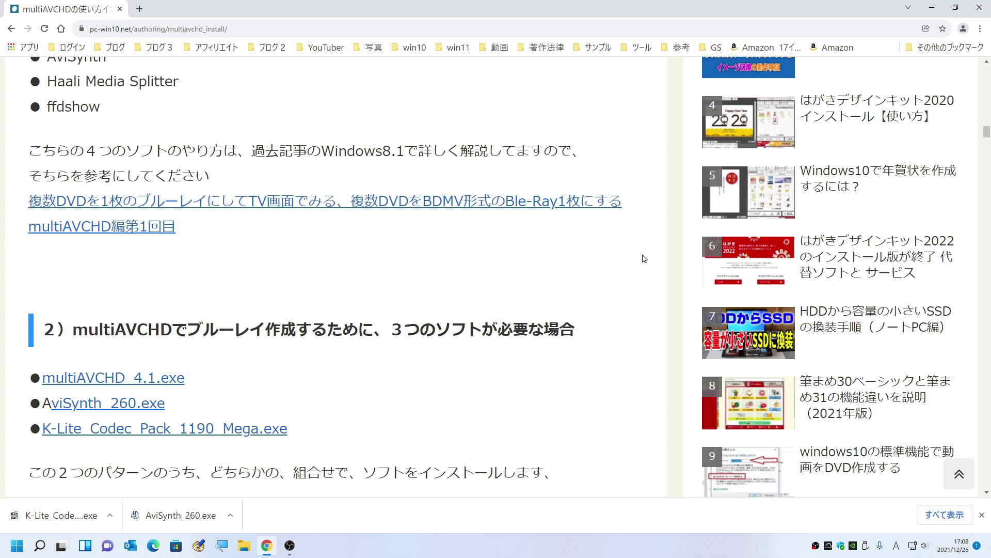
click(979, 7)
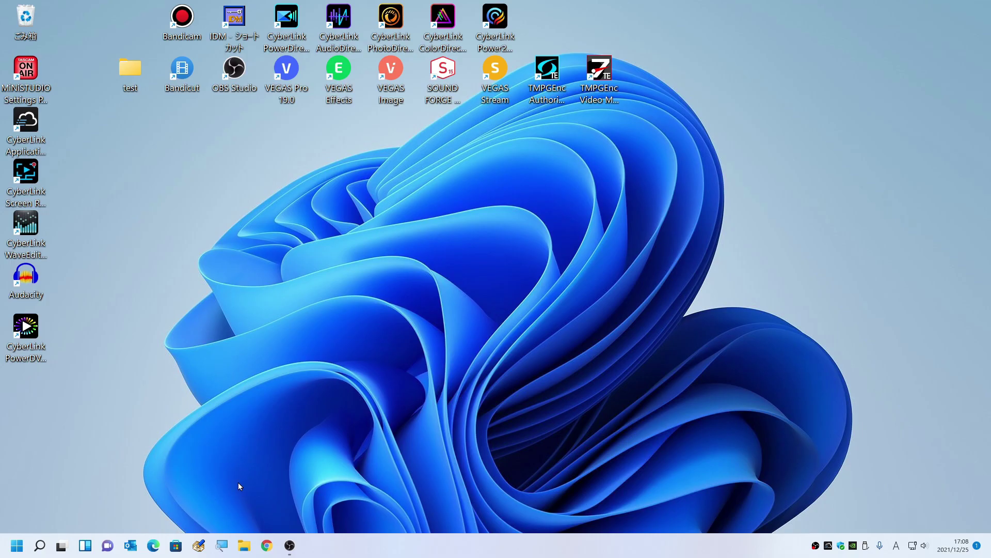
Step: Open the Downloads folder in File Explorer and start the multiAVCHD_4.1.exe installer
click(244, 546)
click(355, 202)
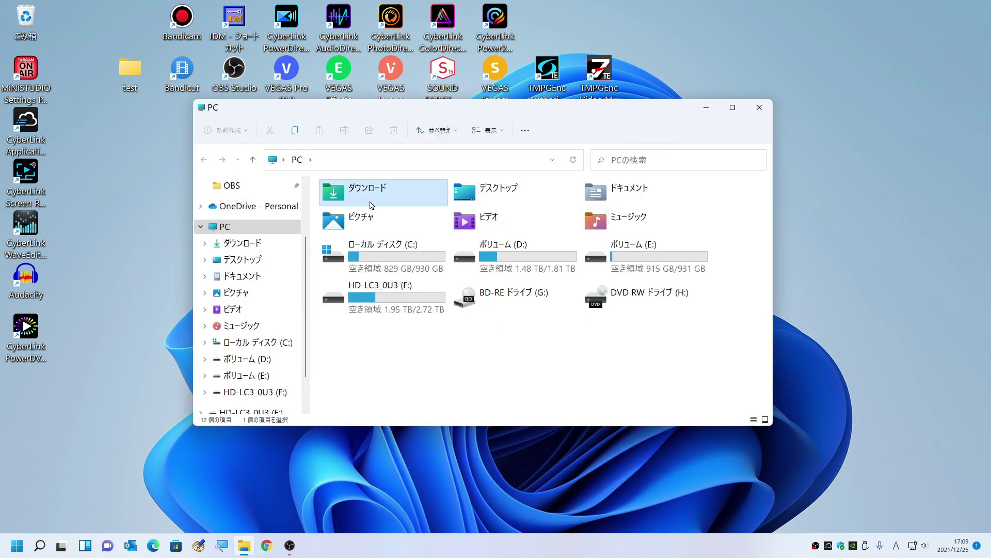
double_click(359, 194)
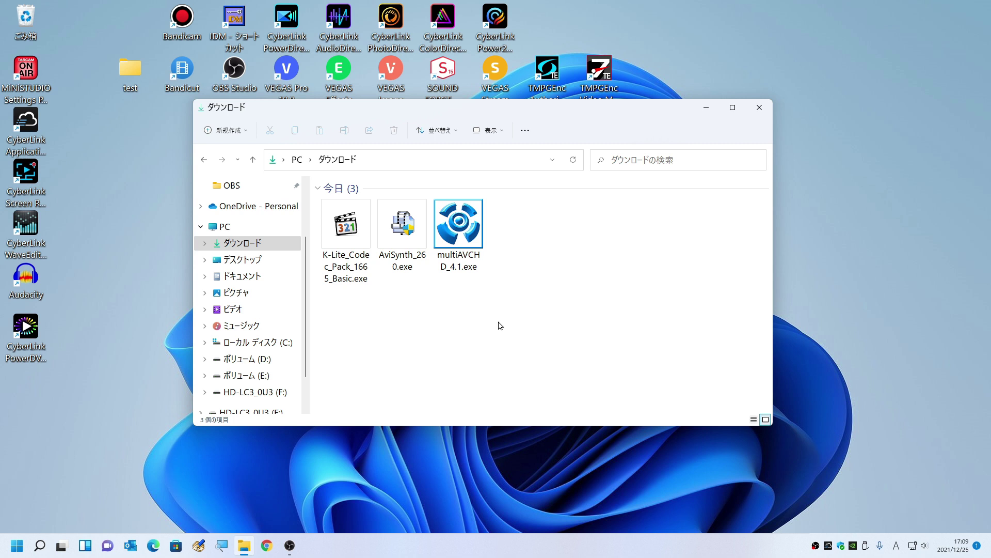
double_click(461, 231)
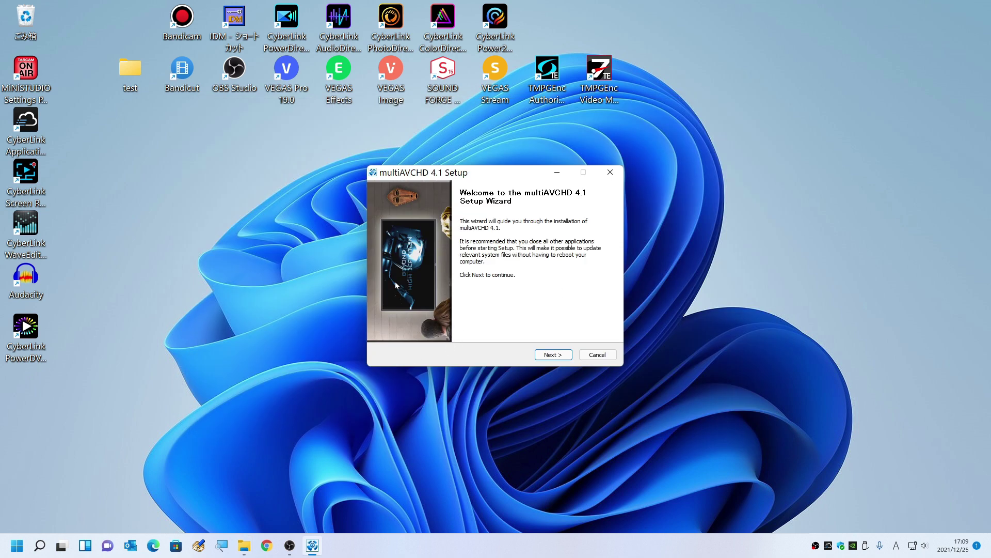
Step: Accept the license agreement and install the multiAVCHD 4.1 component to the default c:\multiAVCHD folder
click(550, 359)
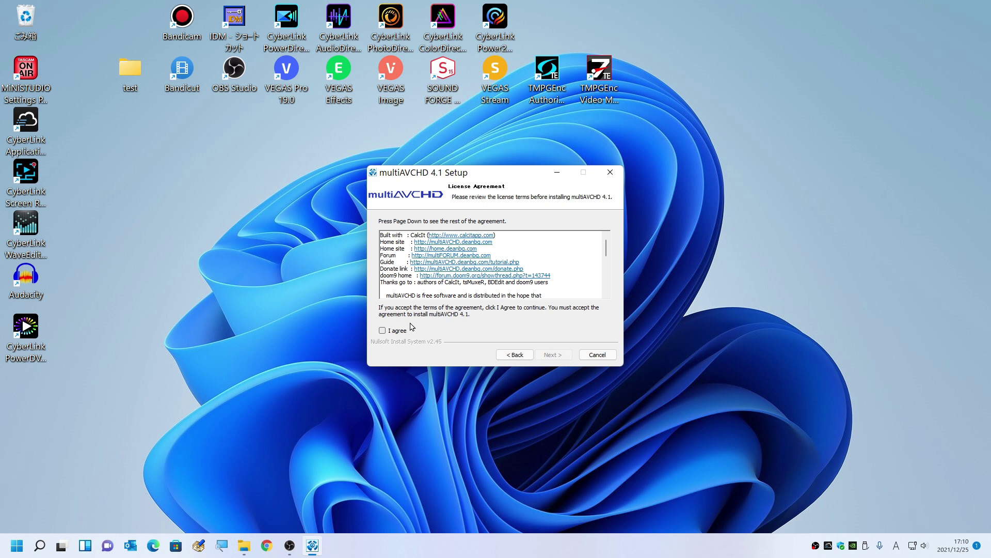
click(382, 333)
click(553, 355)
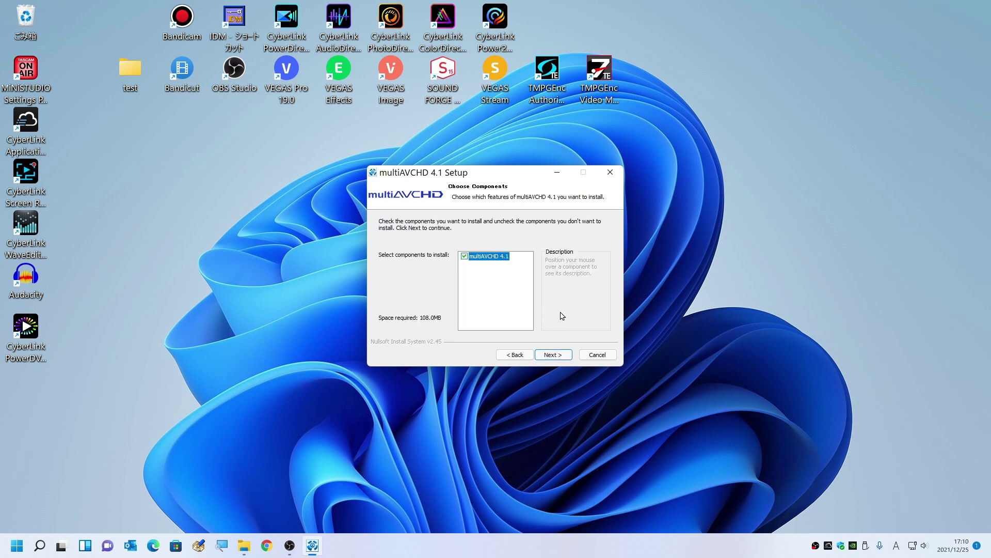
click(555, 358)
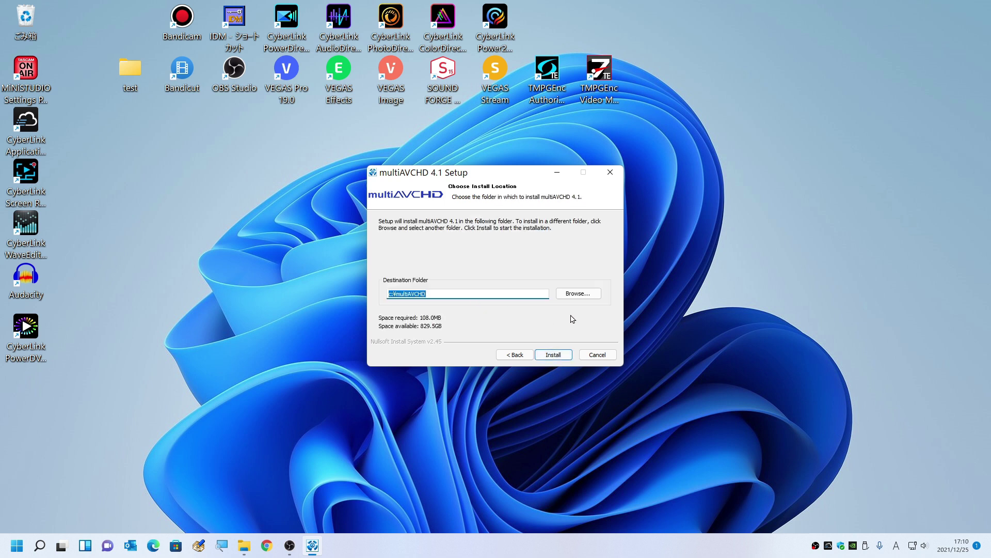
click(556, 357)
click(554, 355)
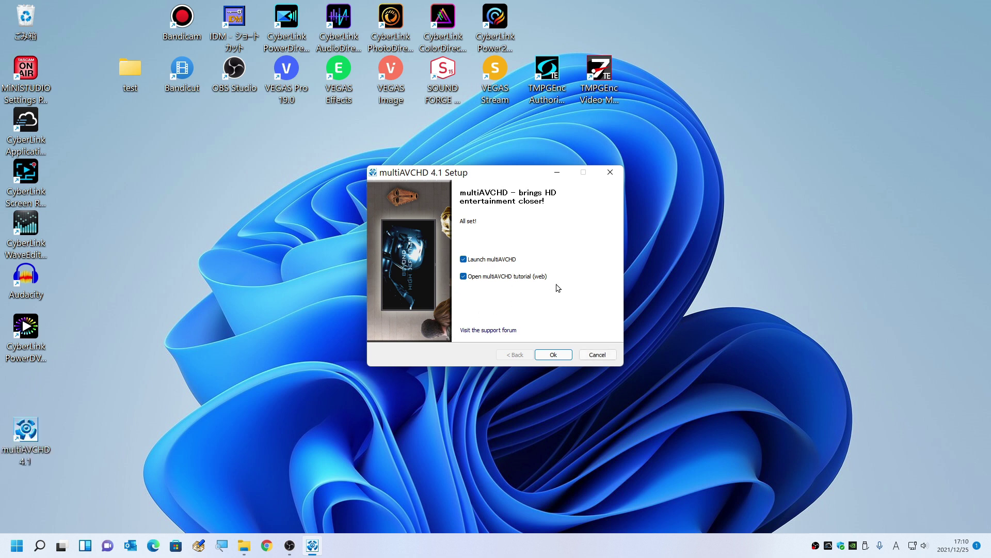
Step: Finish the multiAVCHD setup with launching the program and opening the web tutorial both turned off
click(464, 259)
click(464, 277)
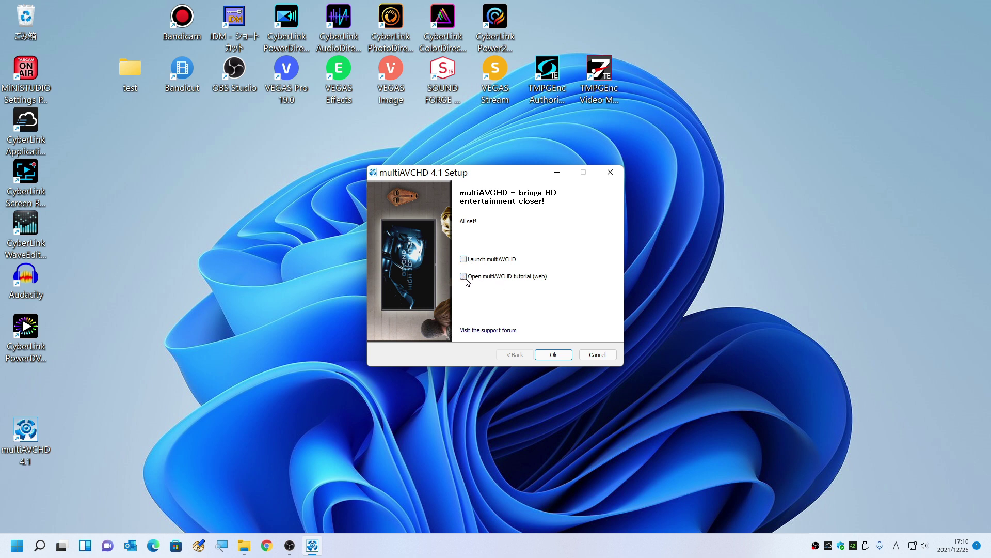
click(554, 356)
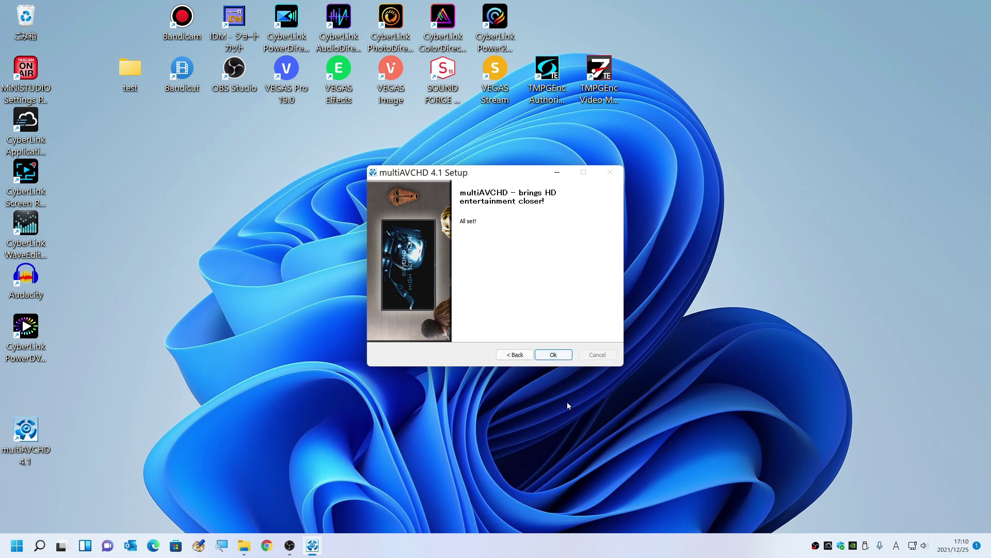
click(554, 356)
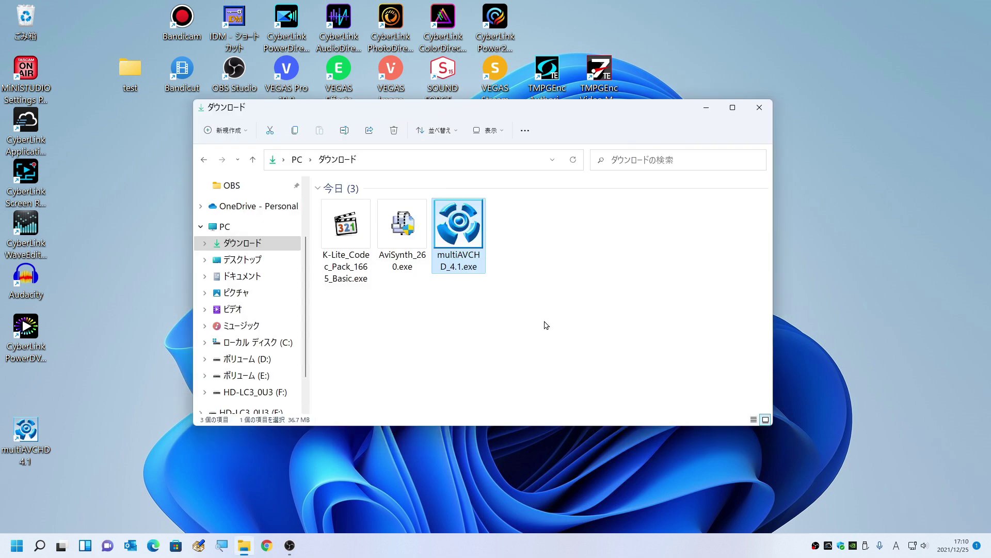
Step: Start the AviSynth_260.exe installer from the Downloads folder in Japanese and accept its license agreement
click(394, 235)
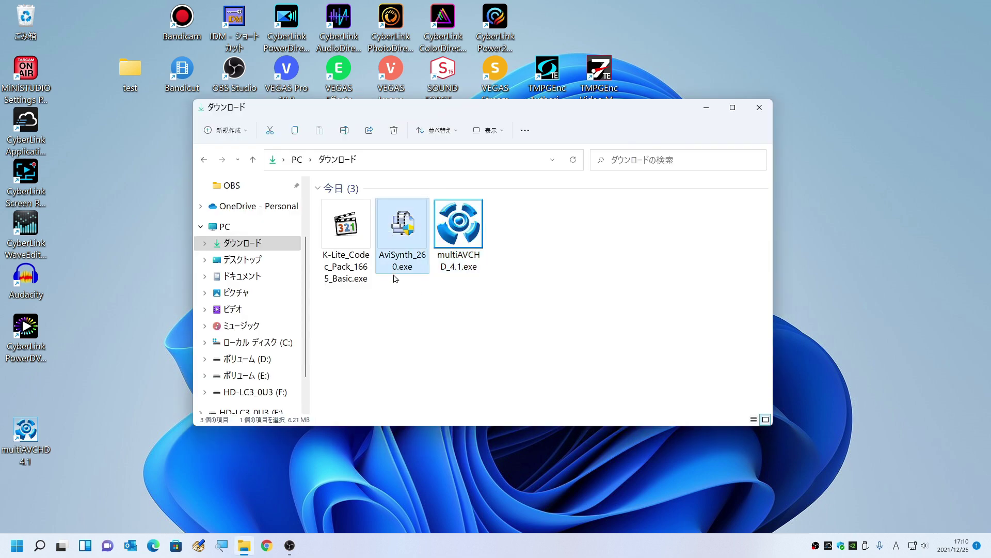
double_click(395, 227)
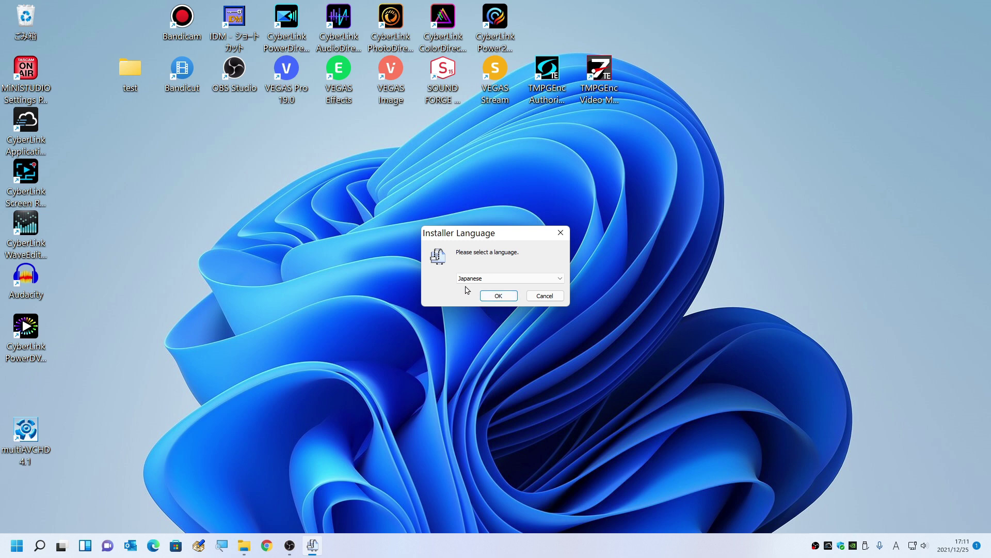
key(Return)
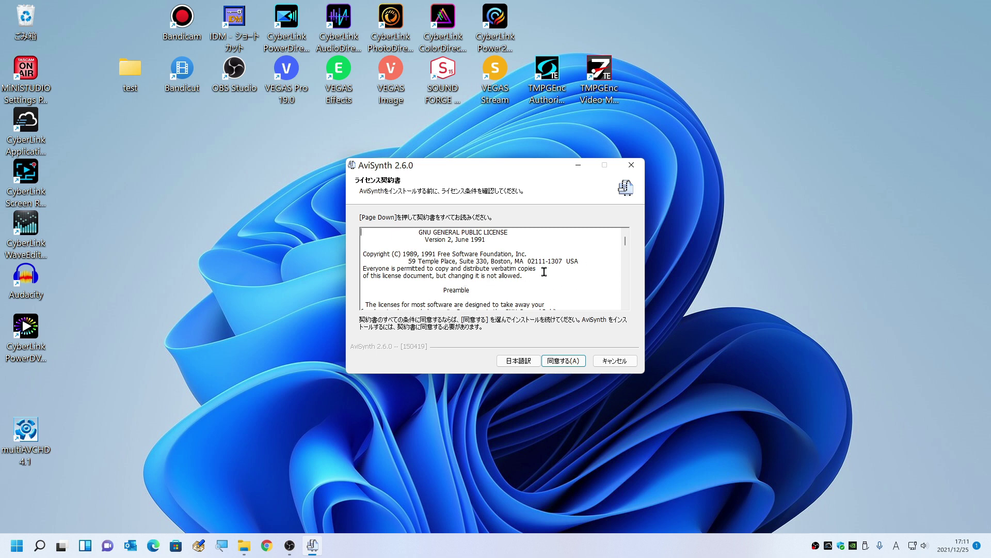
click(570, 363)
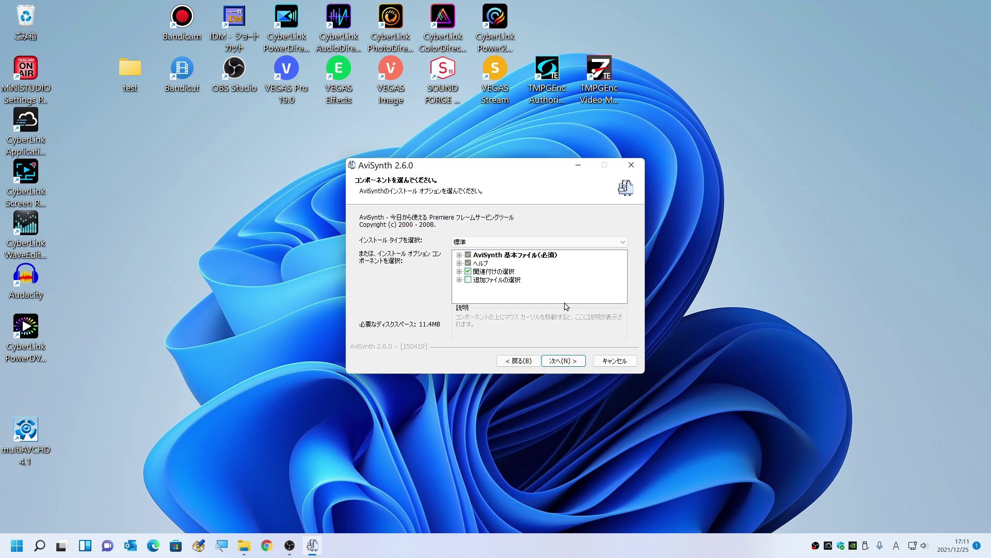
Step: Install AviSynth 2.6.0 with the standard components to C:\Program Files (x86)\AviSynth and finish the wizard
click(564, 364)
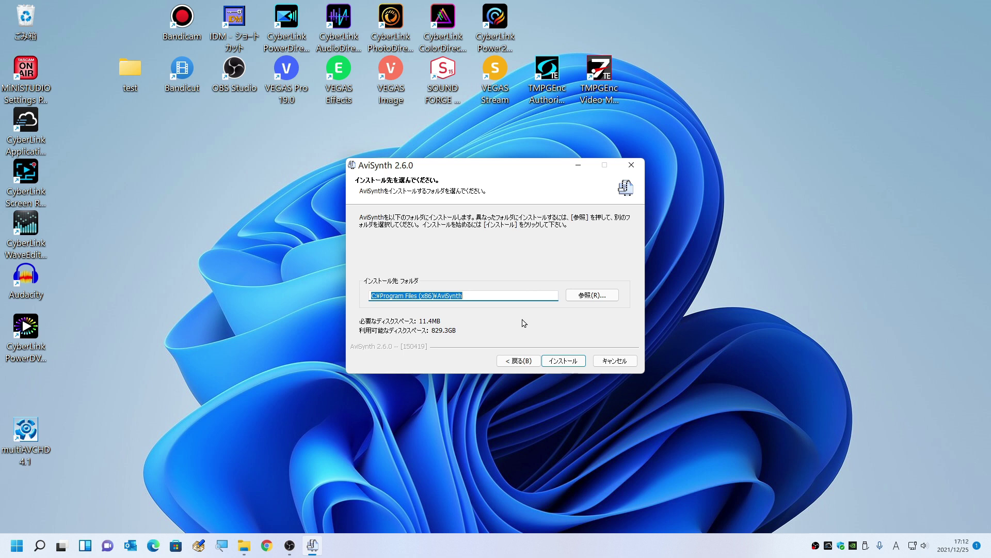
click(563, 361)
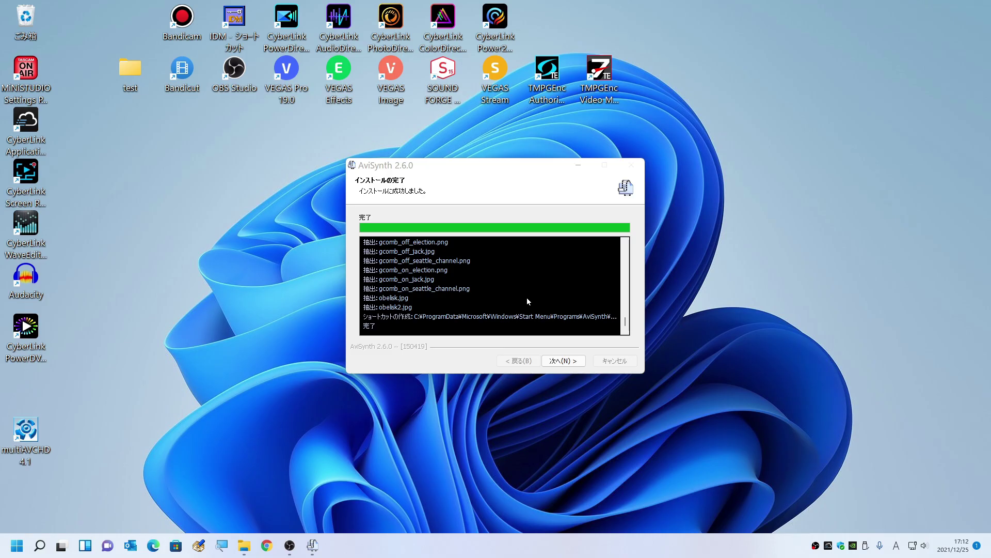
click(563, 366)
click(562, 364)
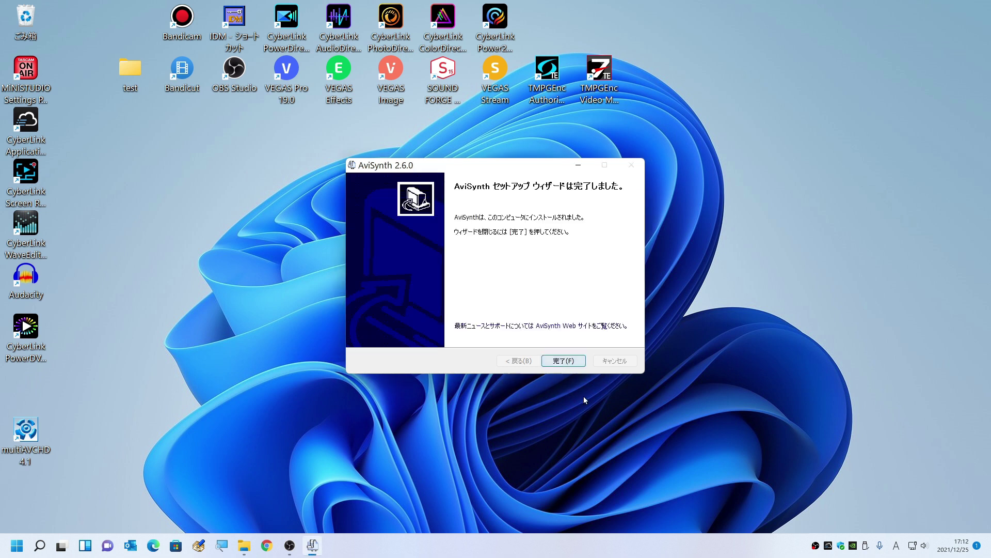
click(564, 361)
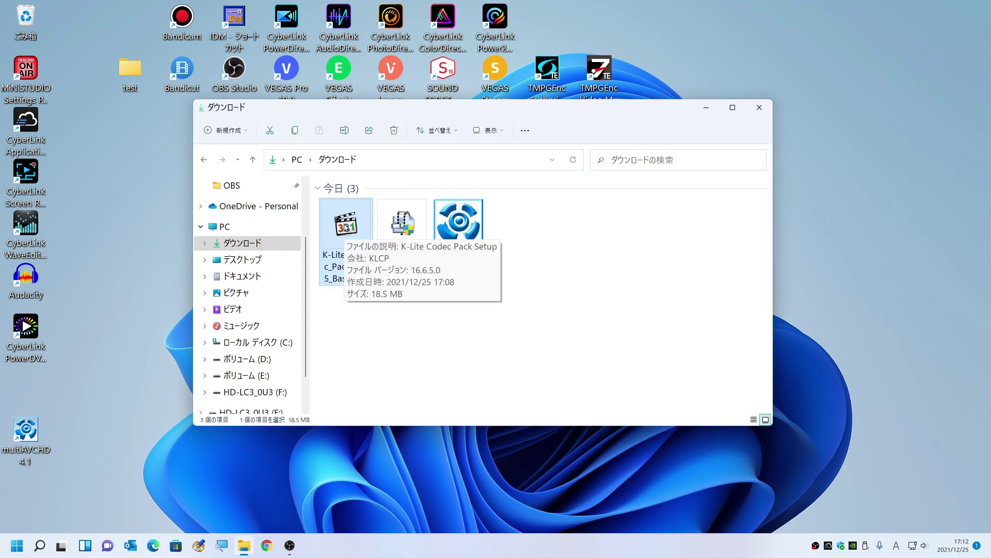
Step: Start the K-Lite Codec Pack 16.6.5 Basic installer from the Downloads folder in Normal installation mode
double_click(346, 226)
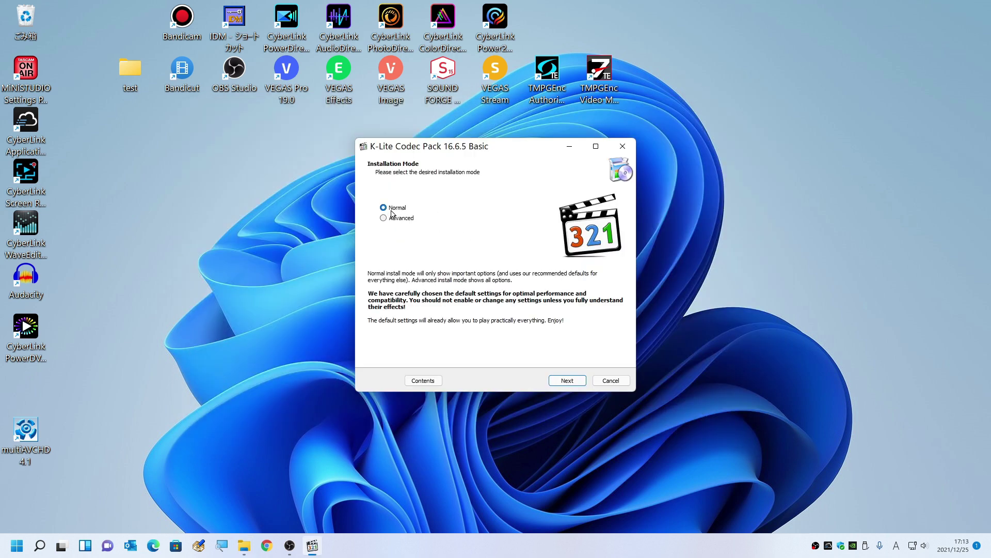
click(567, 380)
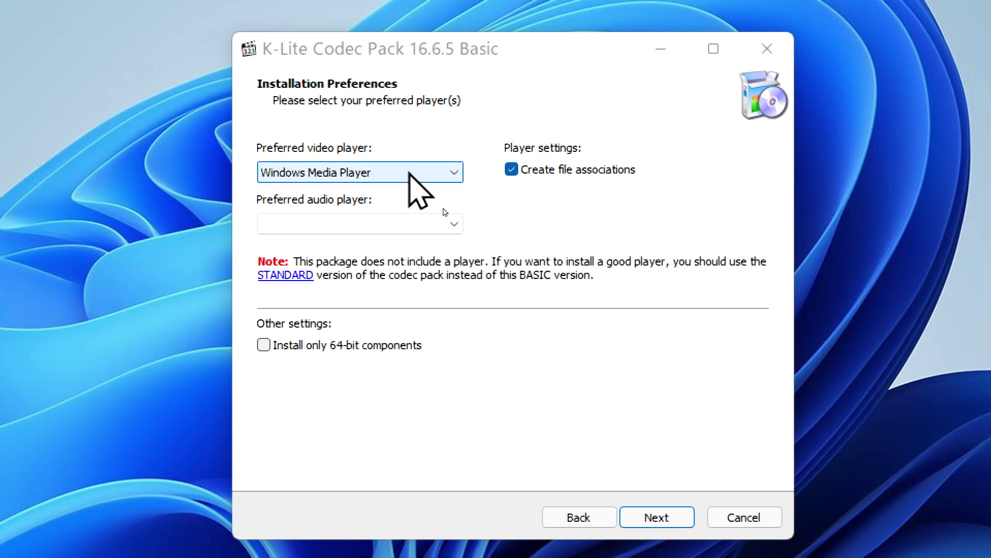
Step: Try PowerDVD as the preferred video player and return the choice to Windows Media Player
click(447, 173)
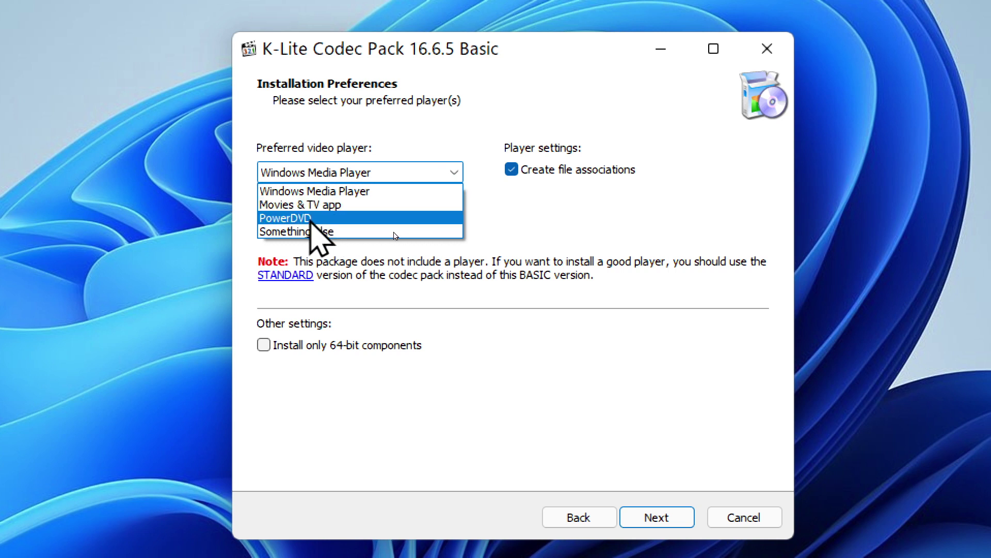
click(312, 219)
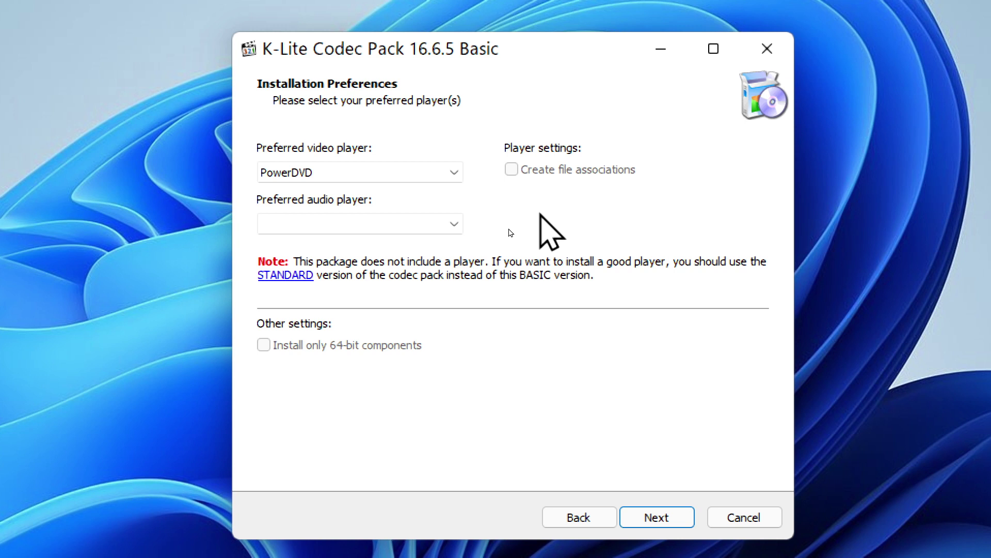
click(454, 173)
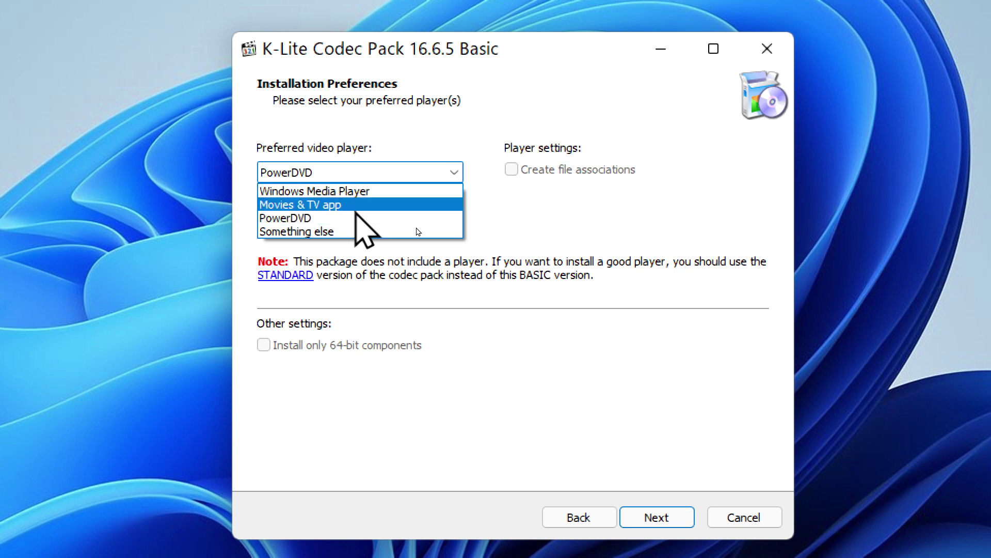
click(372, 192)
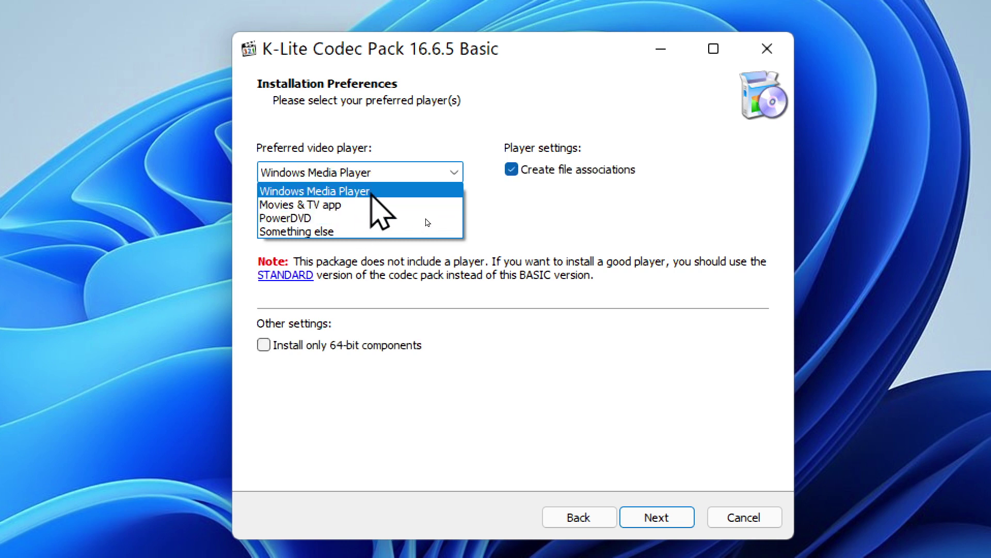
click(383, 192)
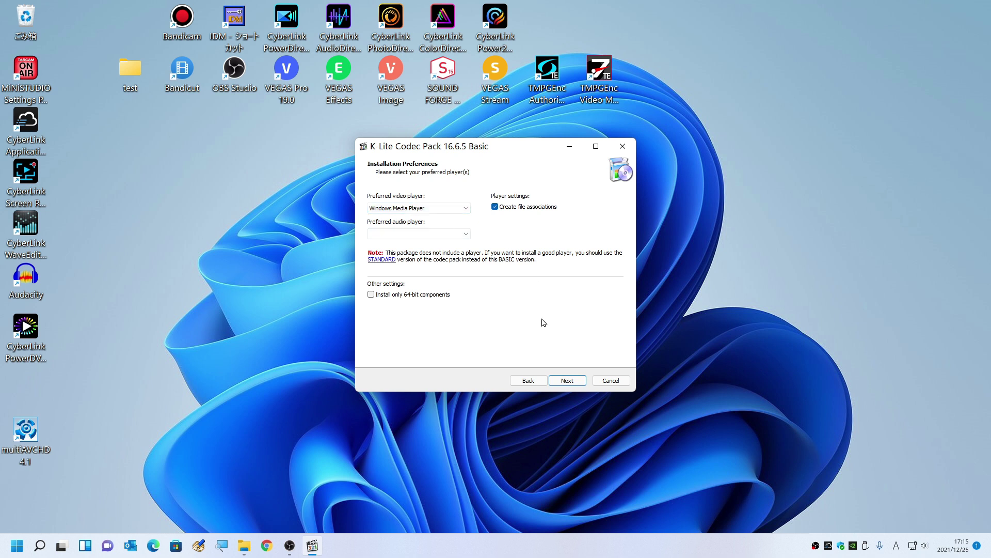
Step: Accept the player preferences, the default additional tasks and the LAV Video - DXVA2 copy-back hardware acceleration settings, continuing to the language preferences
click(565, 380)
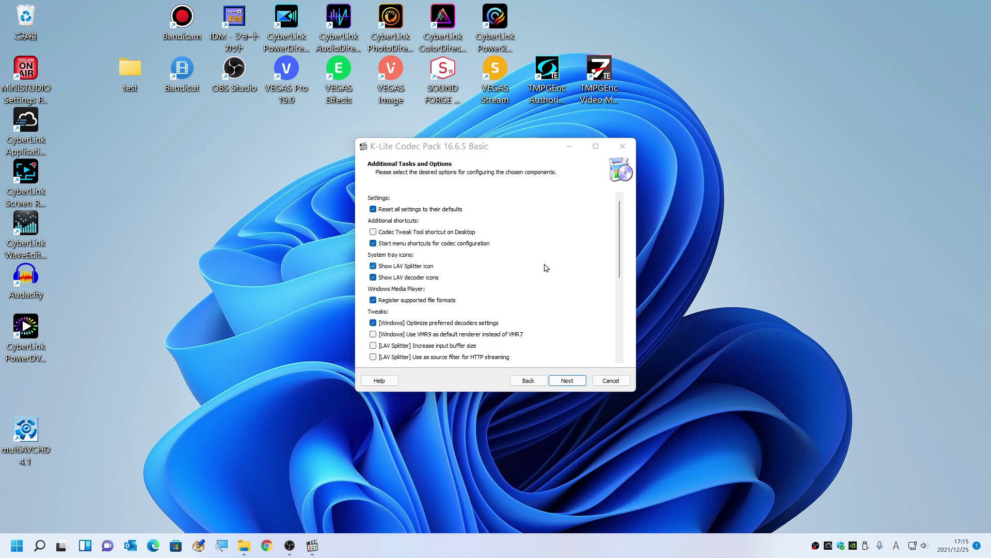
scroll(547, 268, down, 4)
scroll(548, 272, up, 2)
scroll(548, 272, up, 2)
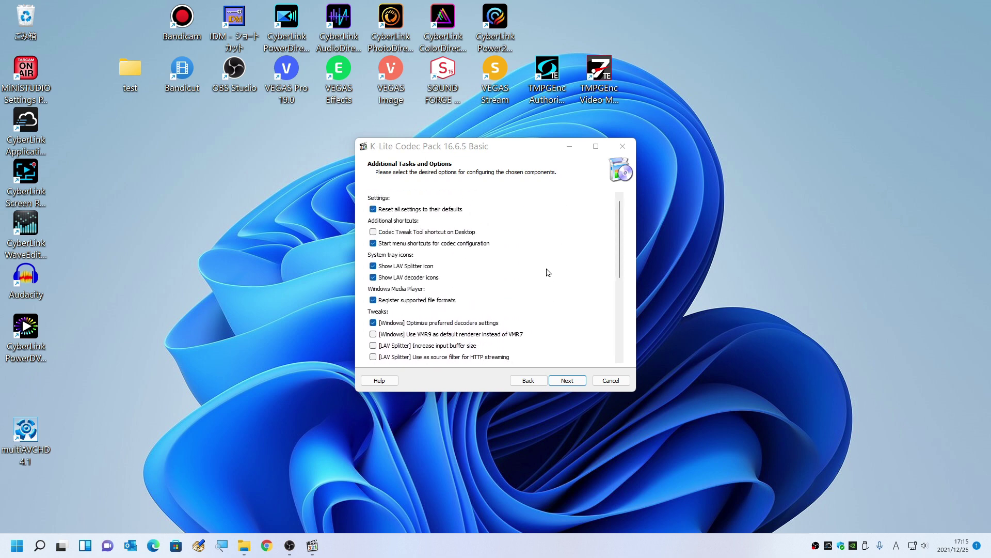
click(567, 381)
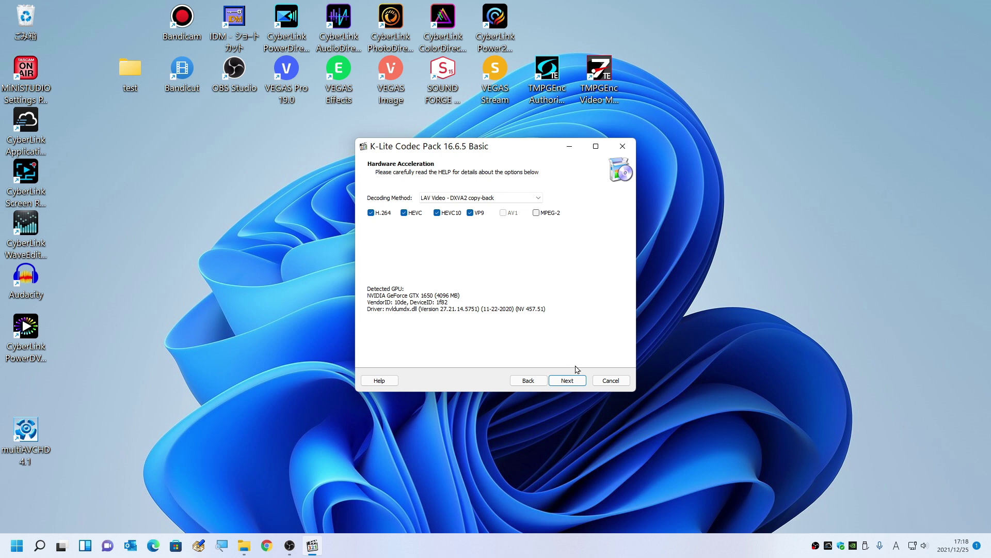
click(568, 381)
click(567, 382)
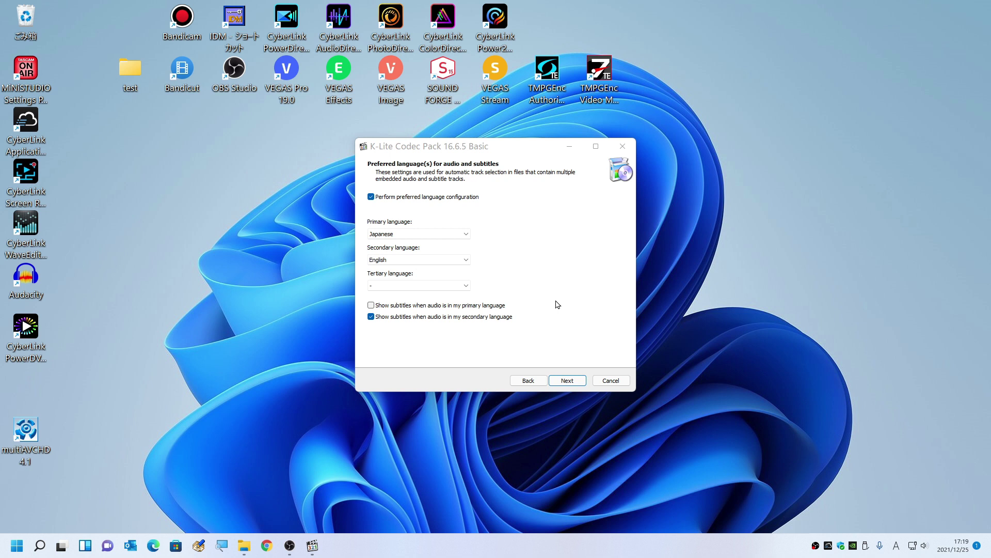
Step: Accept Japanese and English as preferred languages and stereo audio with bitstreaming disabled, and accept the additional Infatica P2B Network offer
click(568, 381)
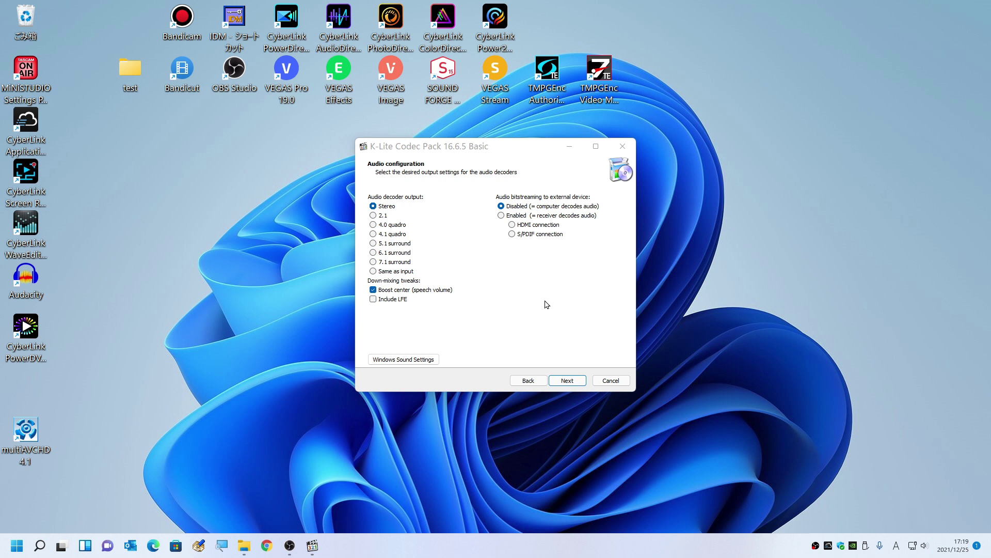
click(565, 386)
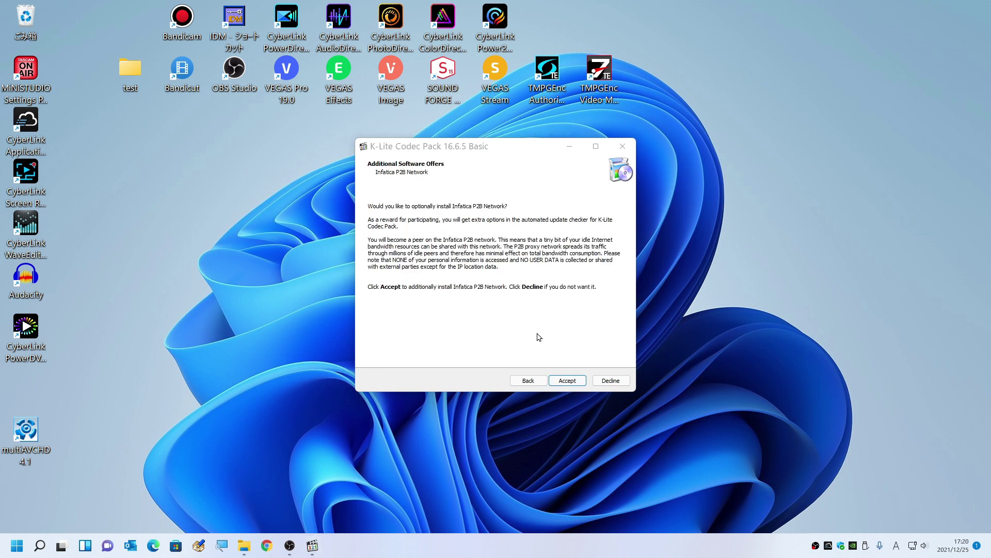
click(568, 386)
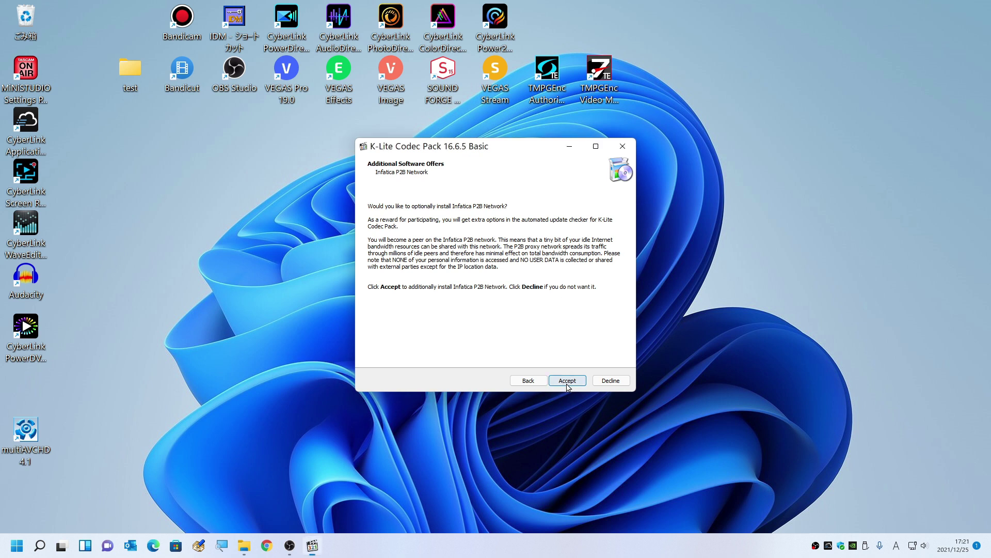
click(568, 381)
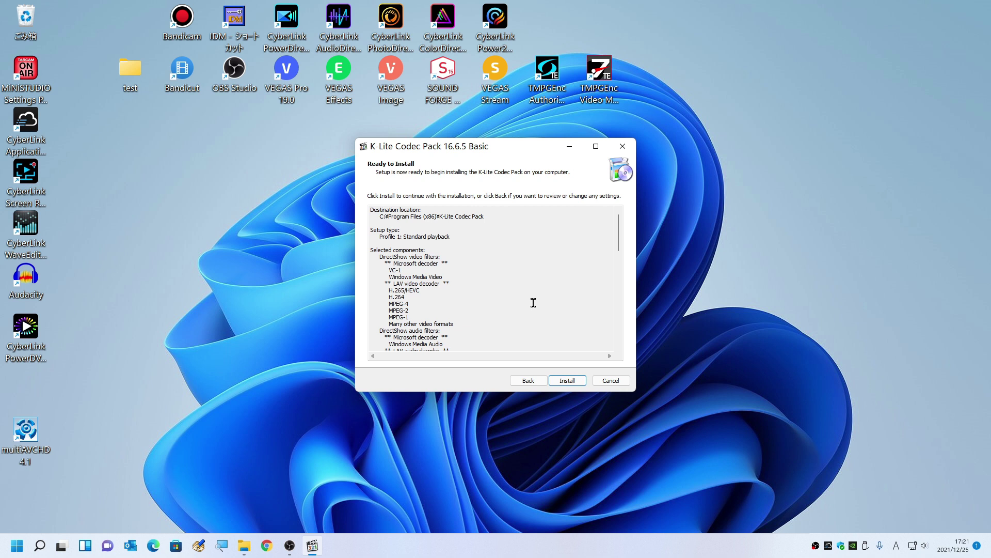
Step: Install the K-Lite Codec Pack to C:\Program Files (x86)\K-Lite Codec Pack, finish setup without extra tools, and close the Codec Guide page
click(566, 381)
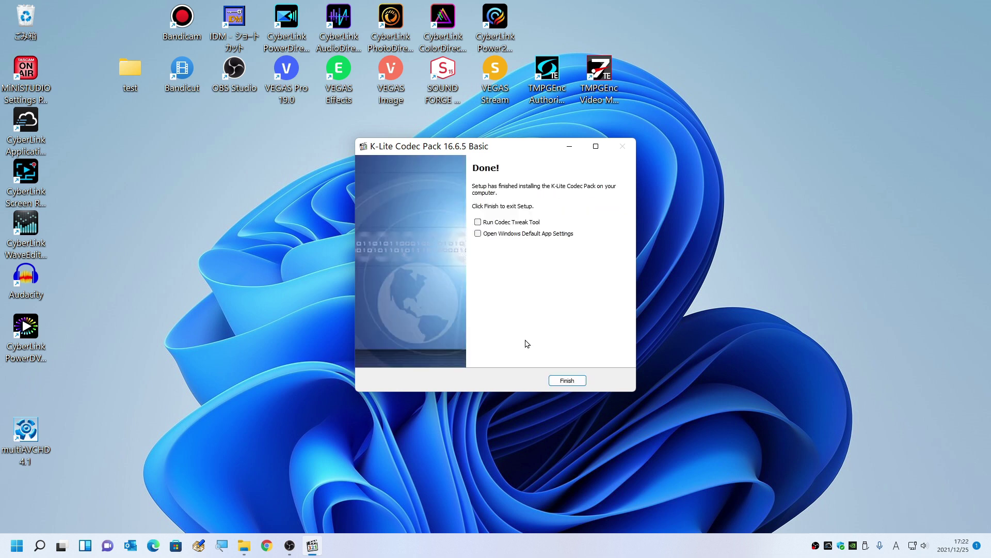
click(567, 381)
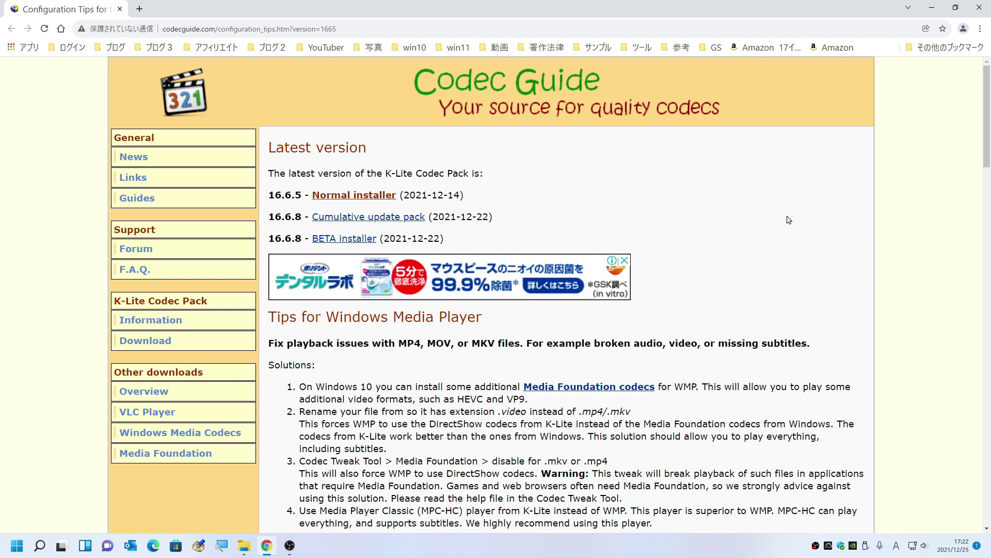
click(981, 8)
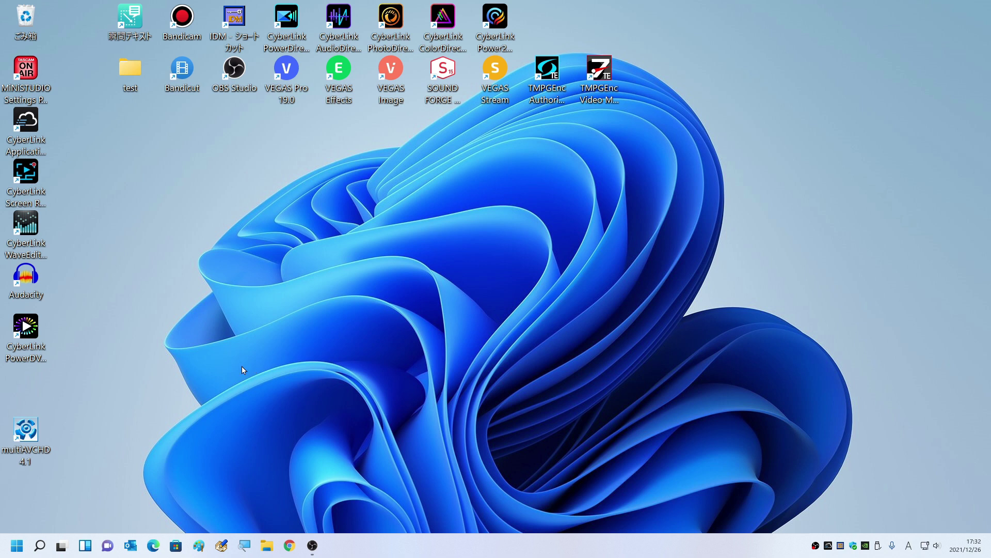
Step: Launch multiAVCHD, dismiss the donation notice, and add 00000.MTS from the 00動画素材 video folder to the media list
double_click(25, 429)
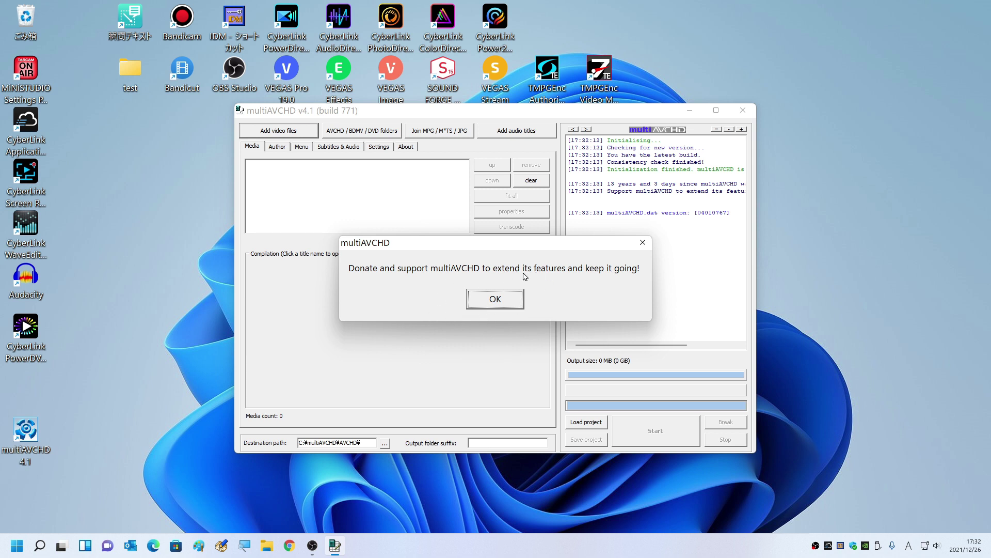
click(505, 303)
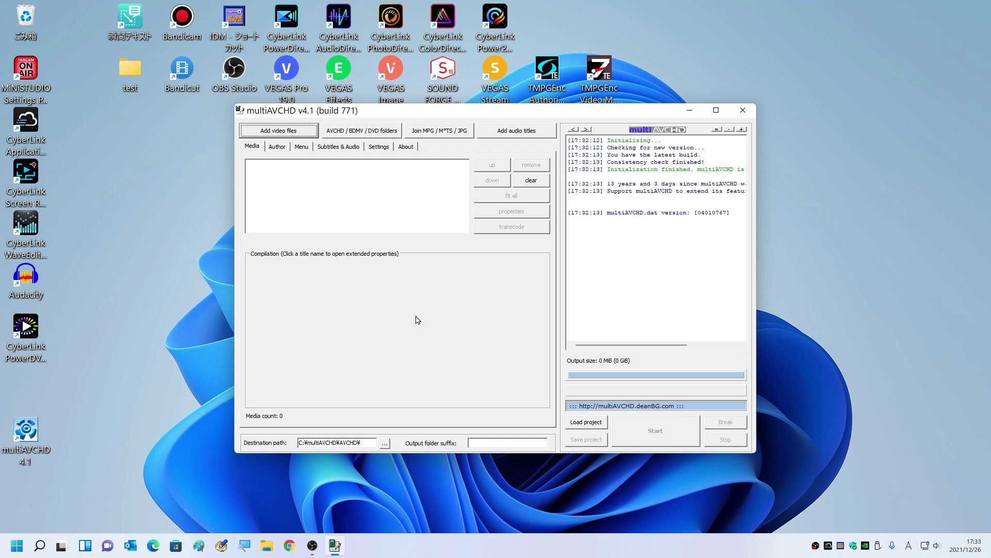
click(267, 546)
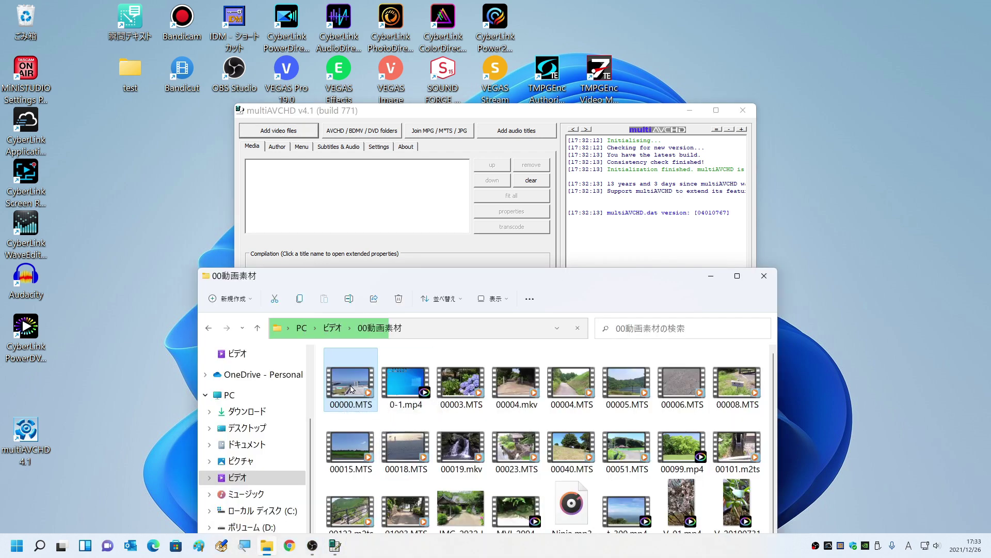
drag(349, 390, 458, 217)
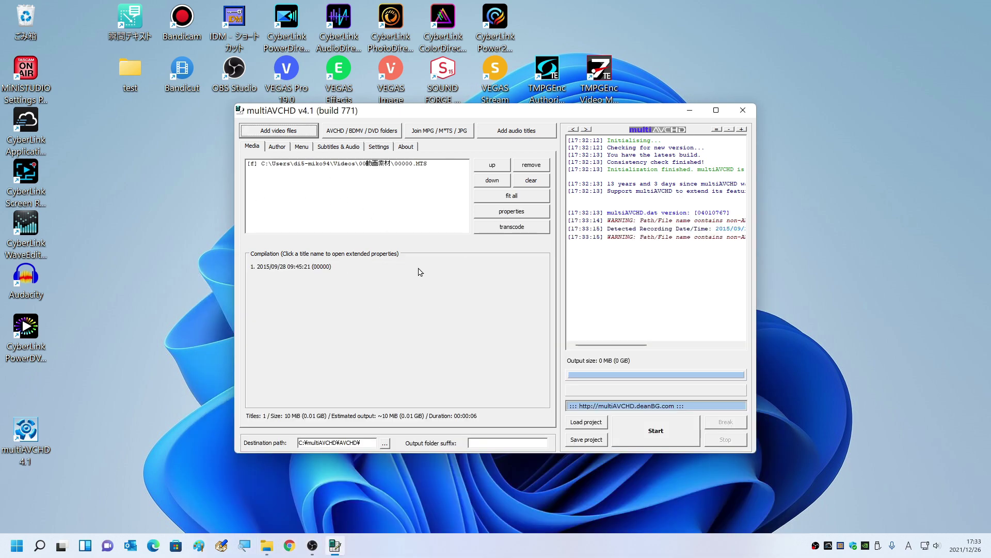
Step: Examine the extended properties of the 00000.MTS title in the compilation and close them without changes
click(320, 165)
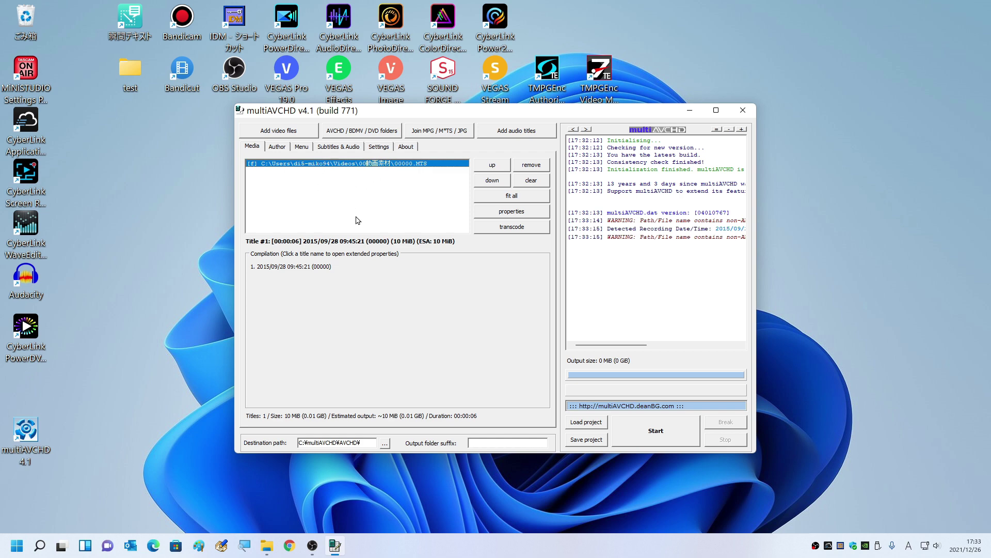
click(313, 267)
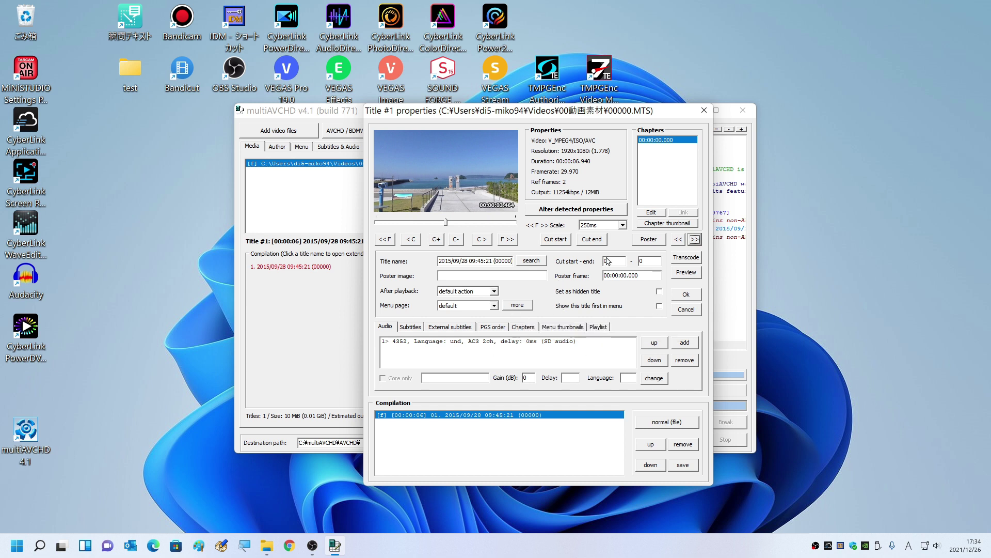
click(703, 110)
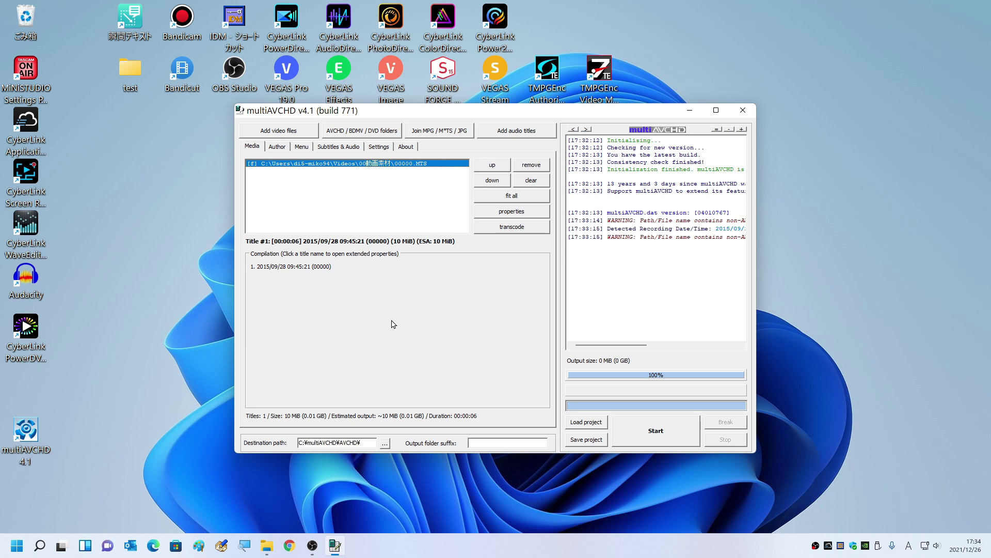
key(Tab)
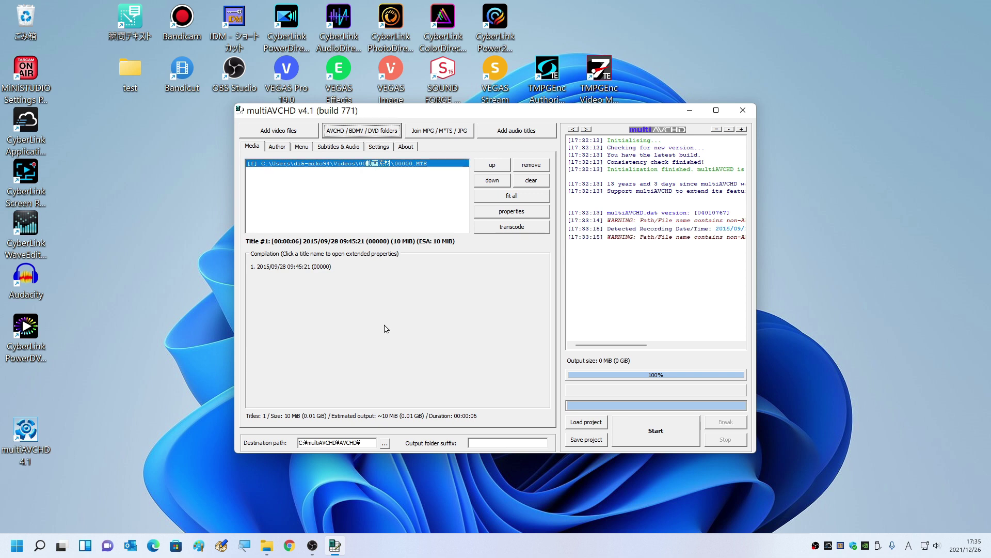